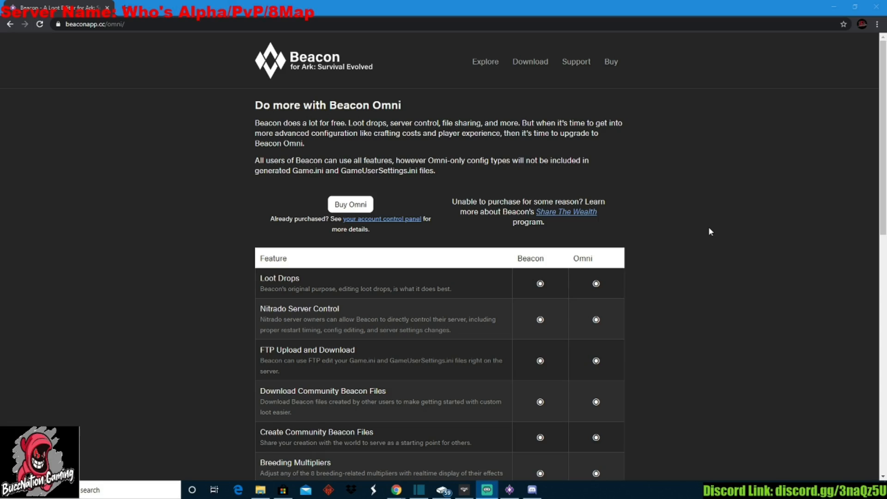
- View the Beacon Omni purchase options and return to the Omni feature comparison page
left_click(345, 207)
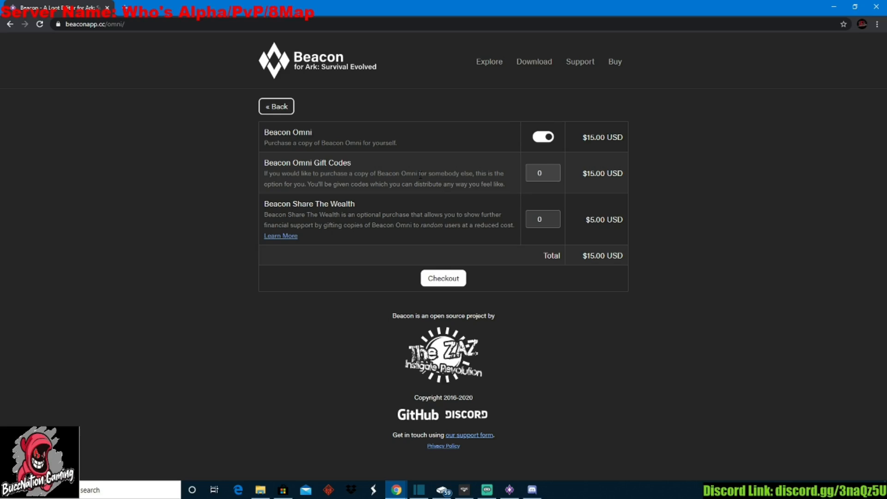
left_click(12, 26)
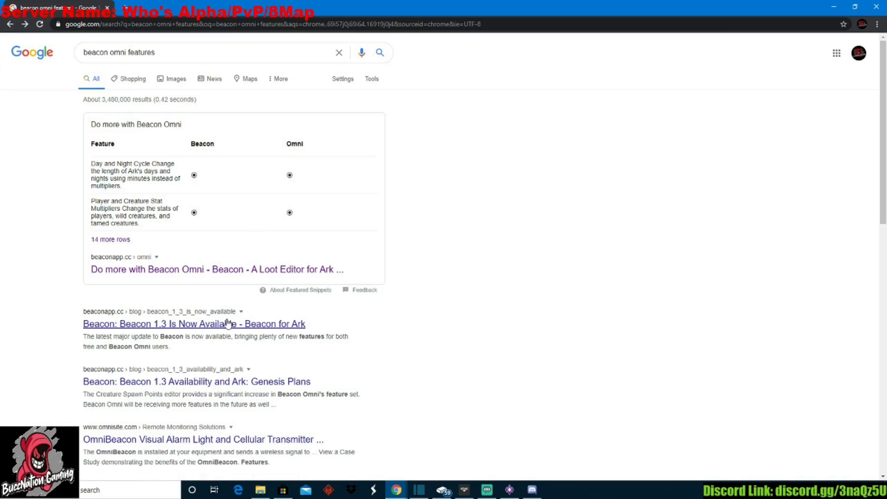
left_click(162, 268)
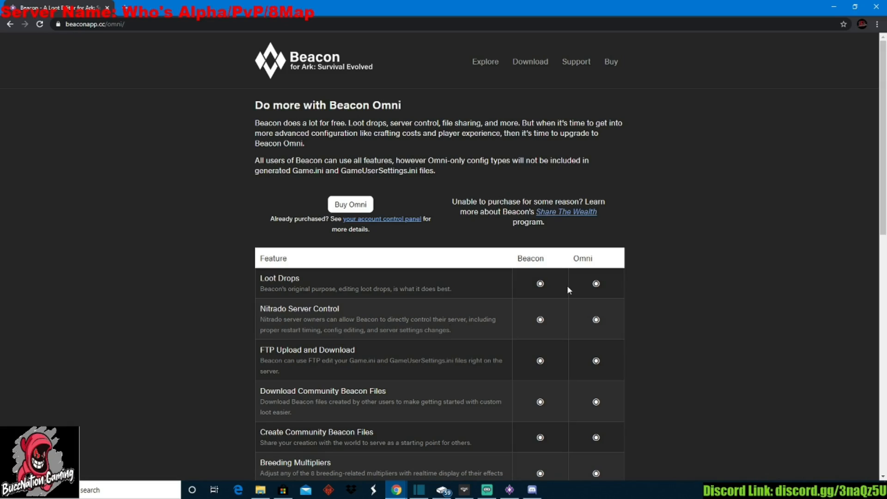
- Read through the feature comparison table for Beacon and Beacon Omni down to the last entry
scroll(567, 284, "down", 2)
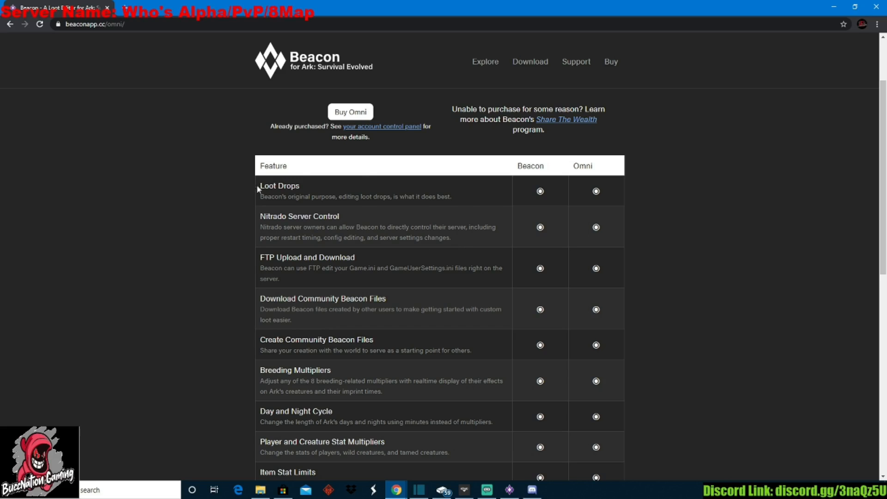
scroll(277, 406, "down", 2)
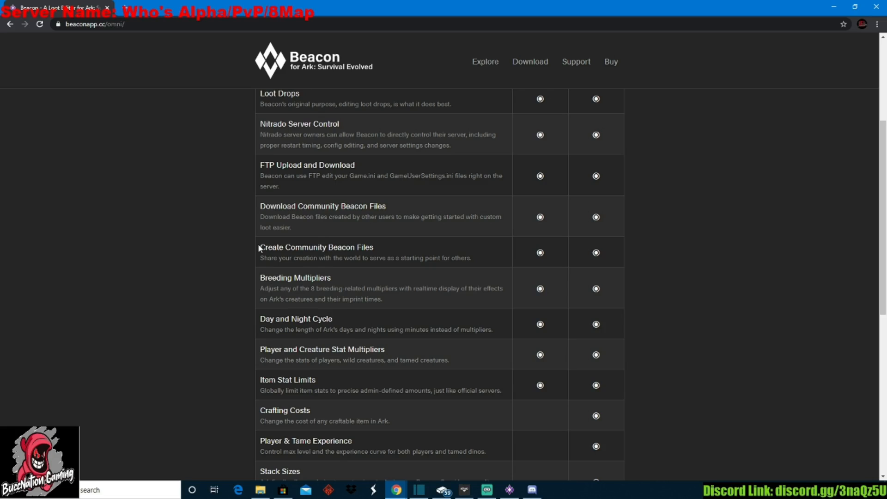
scroll(383, 416, "down", 2)
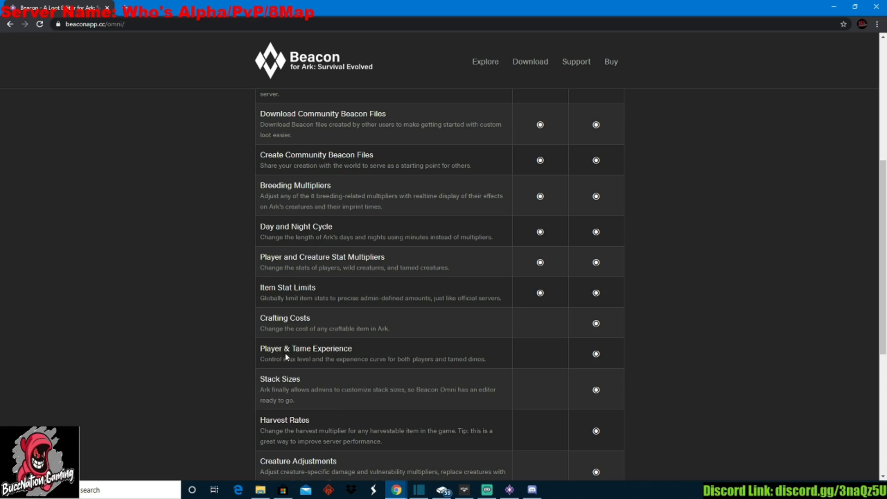
scroll(376, 356, "down", 1)
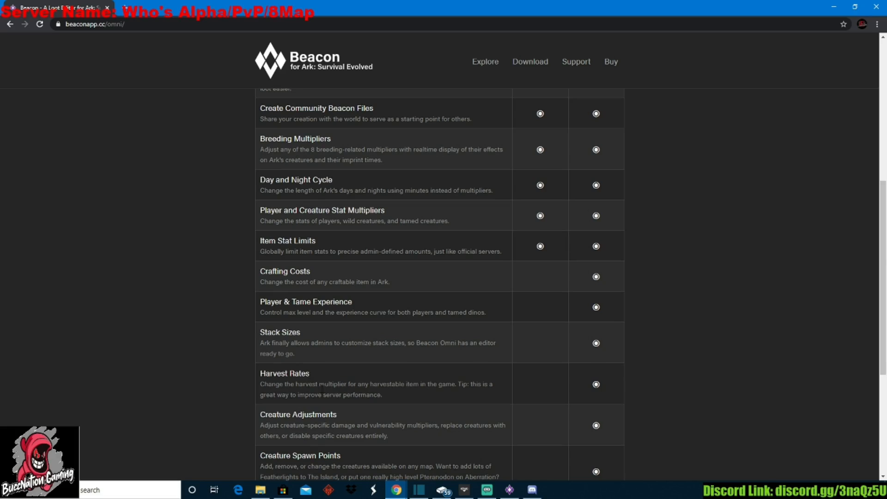
scroll(320, 386, "down", 4)
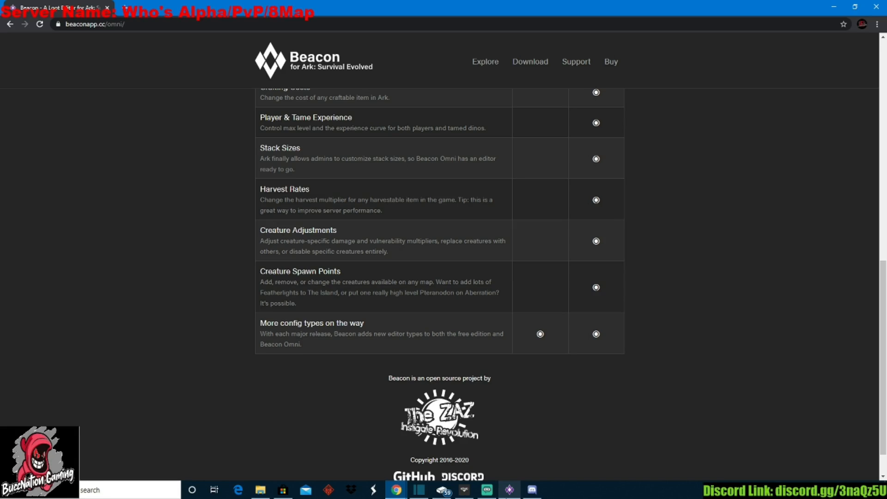
- Switch to the Beacon desktop application and move the browser window out of its way
left_click(509, 490)
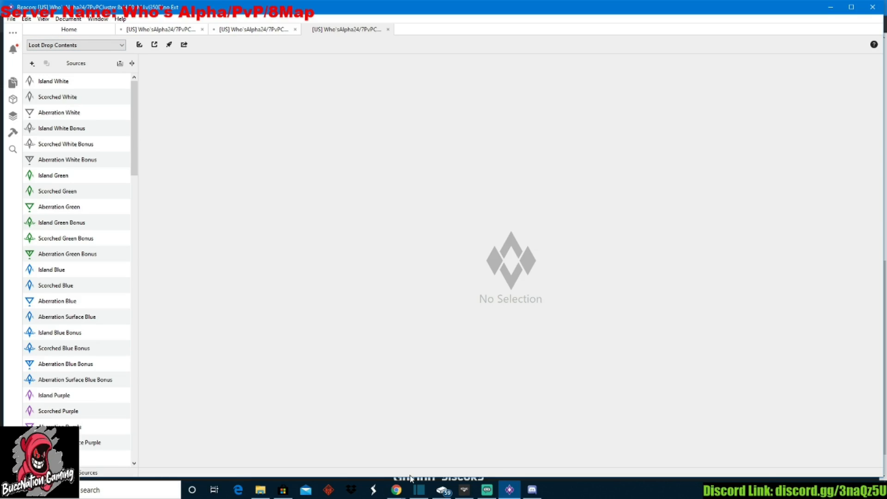
left_click(396, 490)
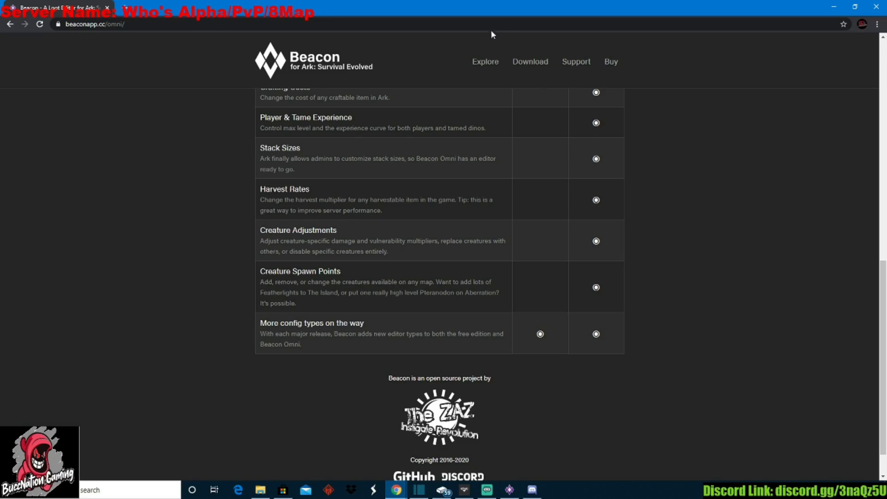
left_click_drag(483, 9, 886, 102)
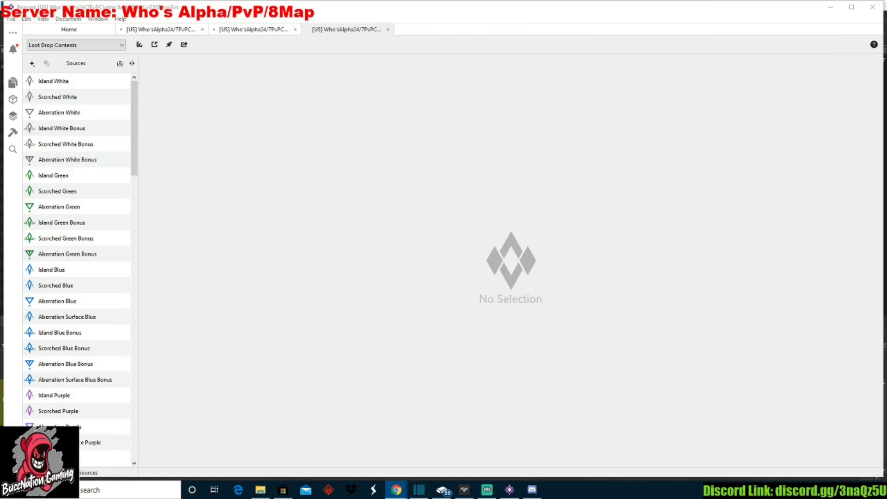
left_click(275, 154)
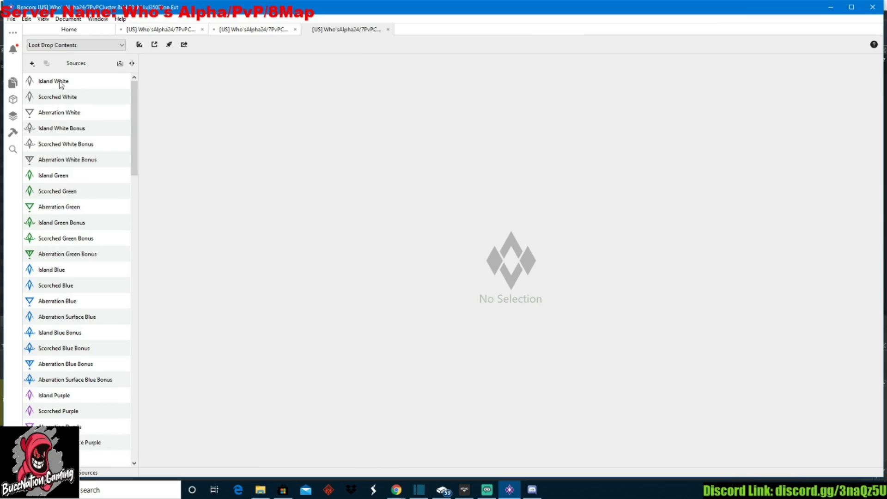
- Examine the item sets of the Scorched White, Island White Bonus and Island White drops, including Island White's Flak and Longneck Rifle contents
left_click(58, 99)
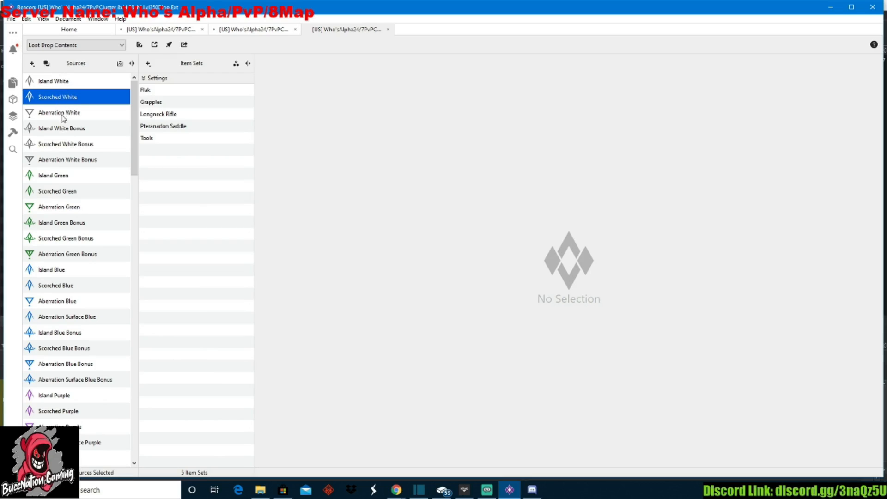
left_click(64, 134)
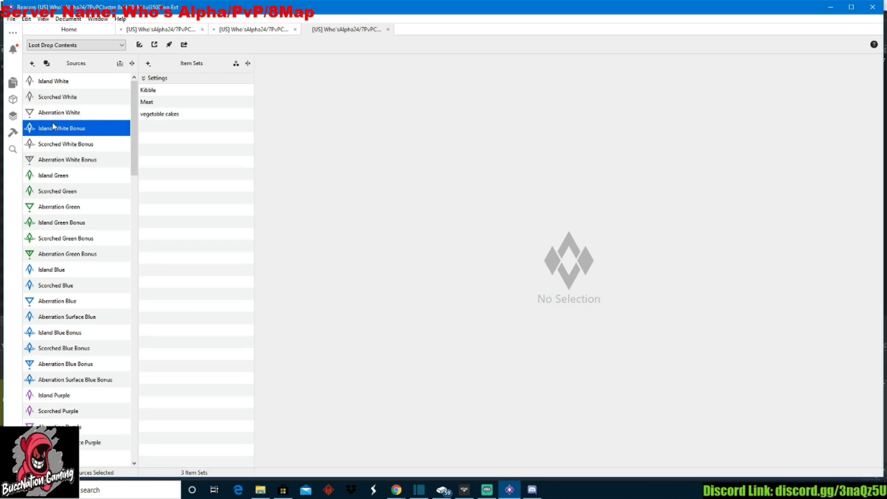
left_click(64, 84)
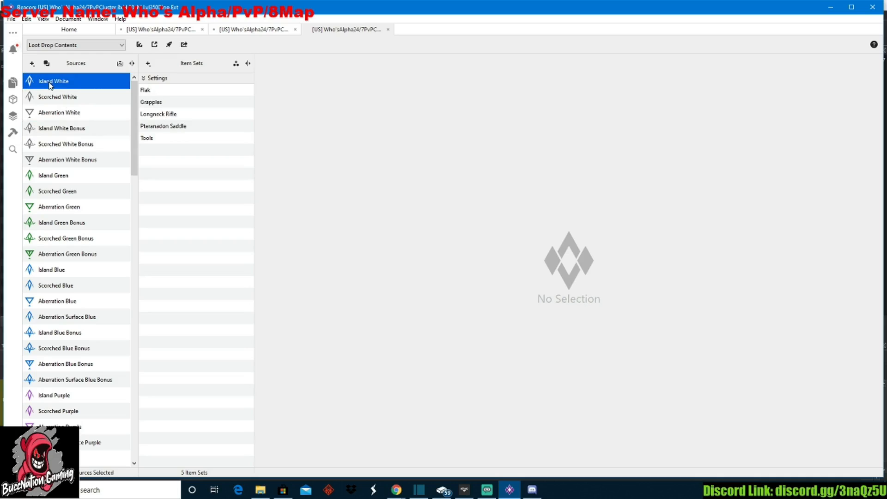
left_click(155, 91)
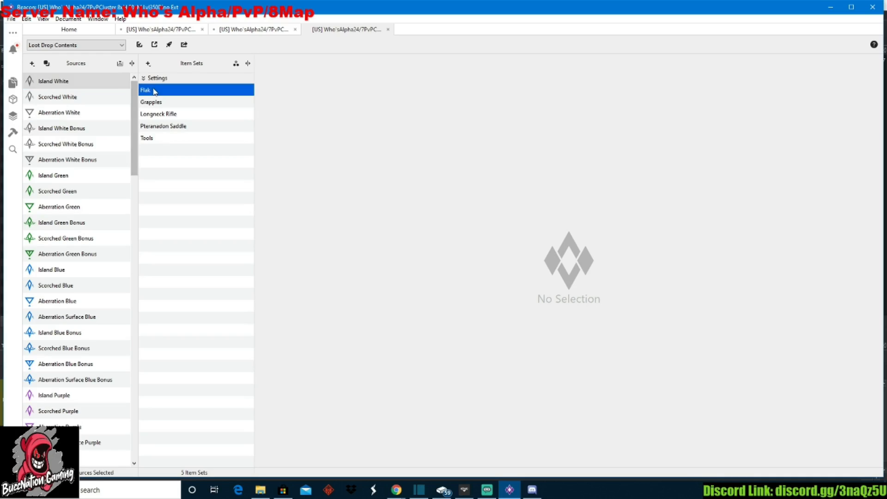
left_click(158, 114)
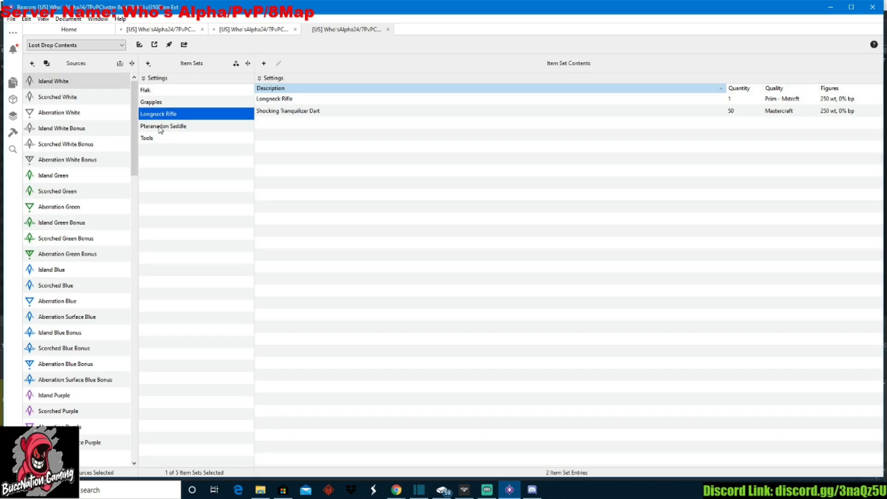
left_click(159, 127)
left_click(157, 140)
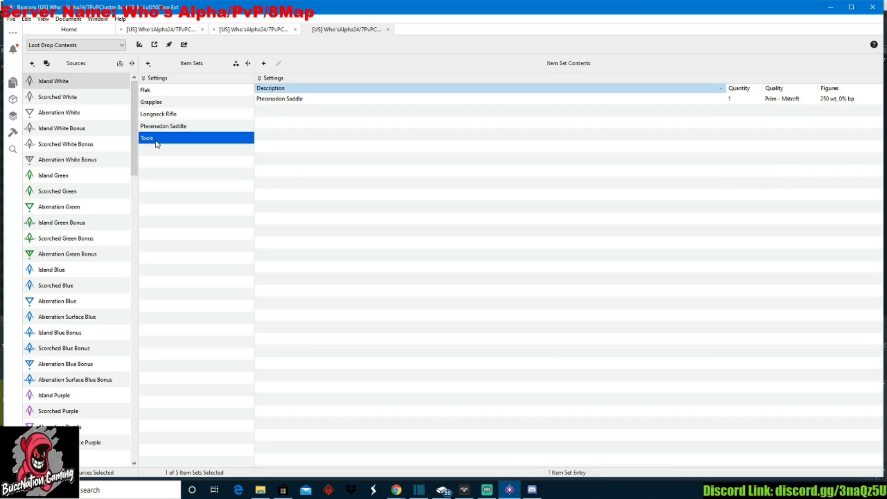
left_click(154, 92)
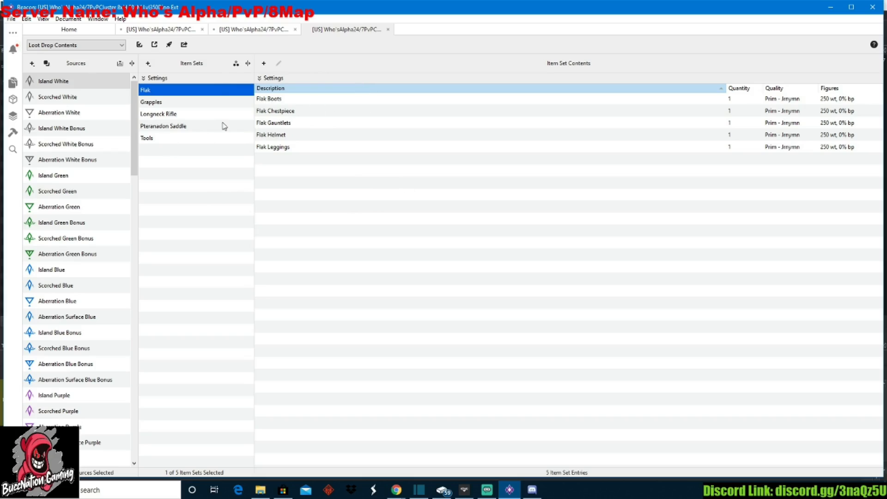
- Add an item set named Element to Island White and check the source's minimum and maximum item set settings
left_click(148, 64)
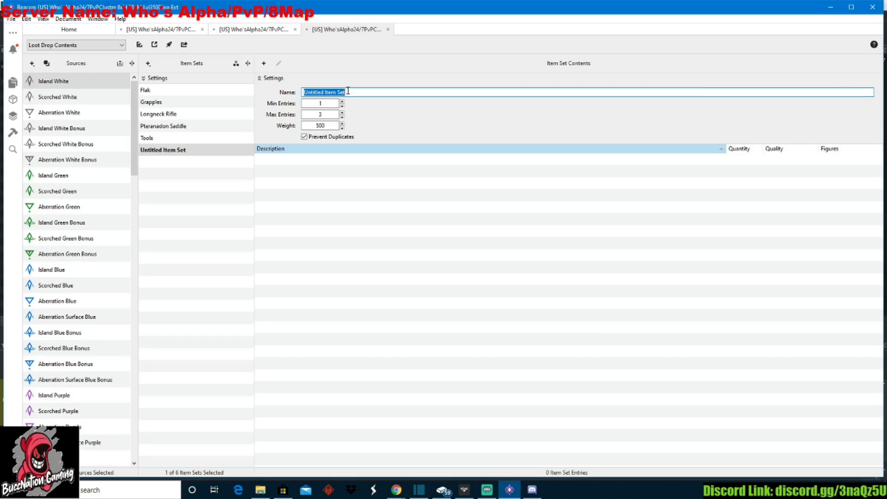
type("Element")
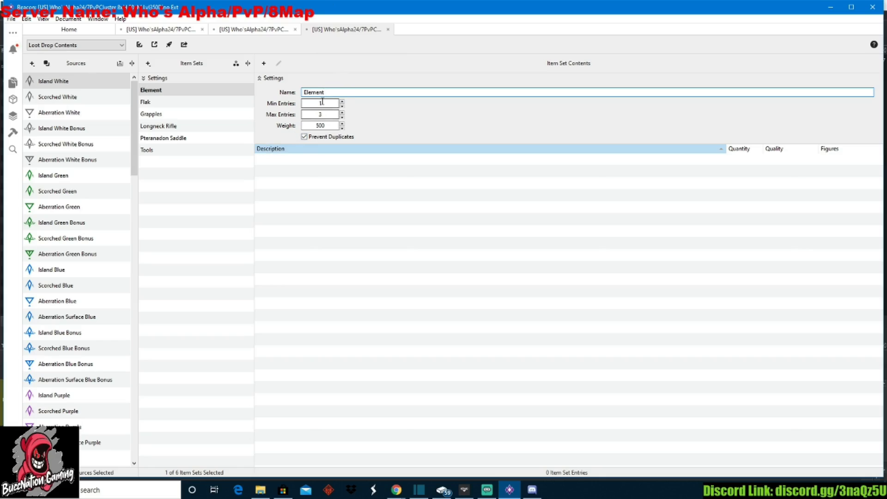
left_click(144, 80)
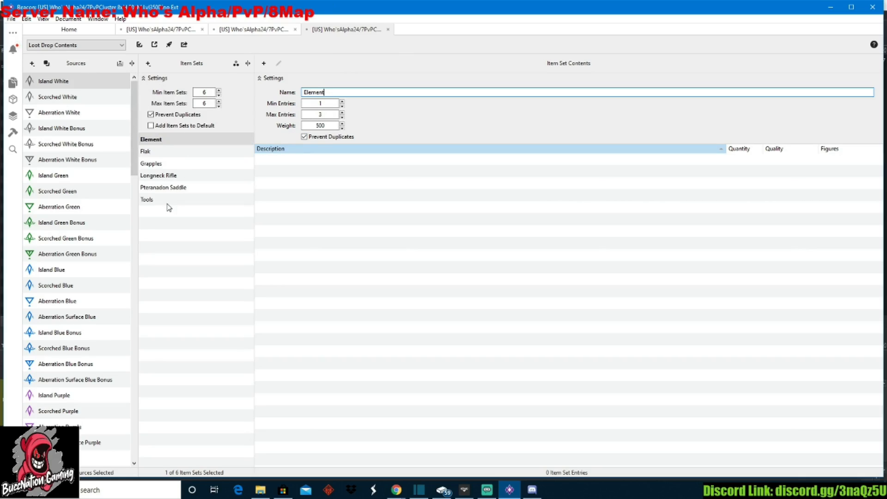
left_click_drag(161, 207, 160, 141)
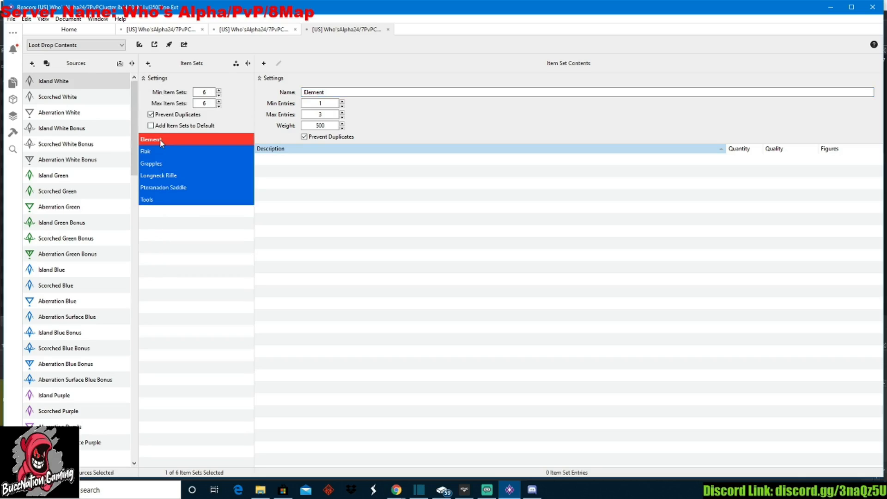
left_click(207, 92)
left_click(212, 104)
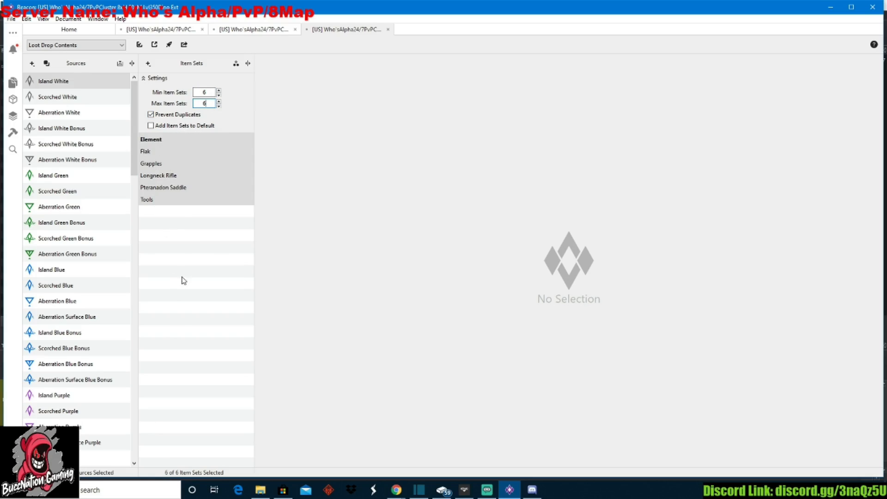
- Set the Element item set's maximum entries to 1 and choose Element as the item for a new entry
left_click(154, 140)
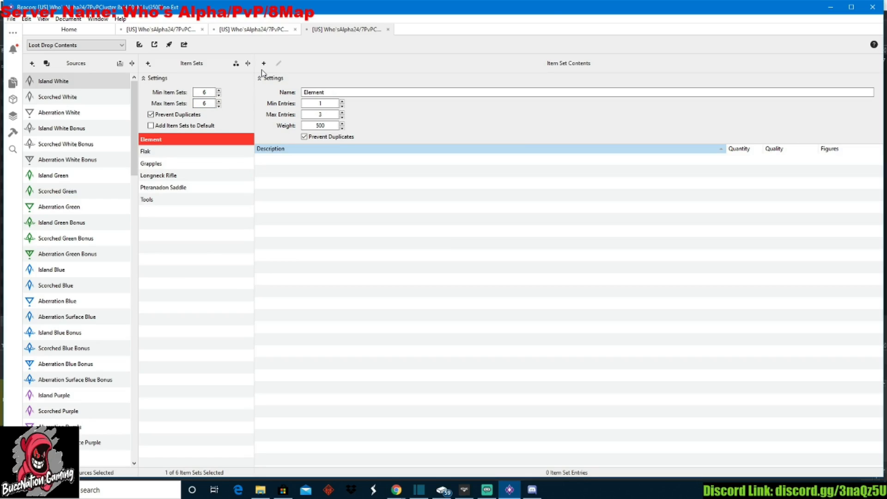
left_click_drag(324, 114, 280, 99)
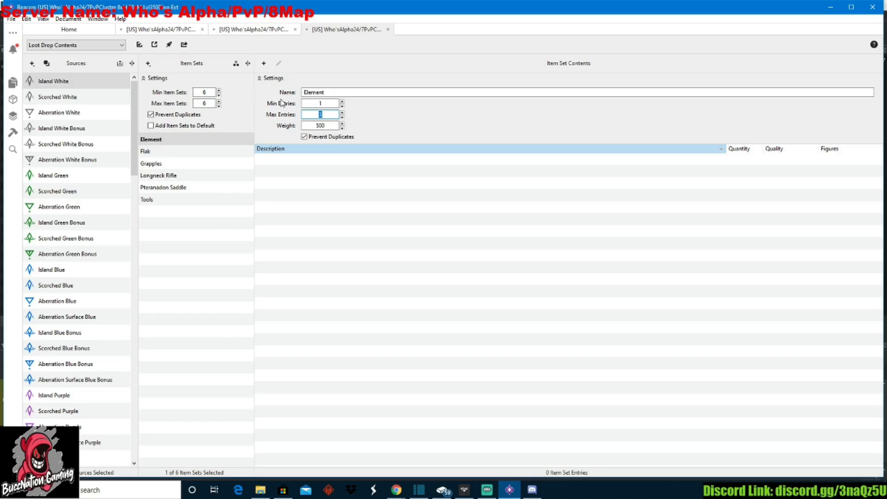
left_click(263, 63)
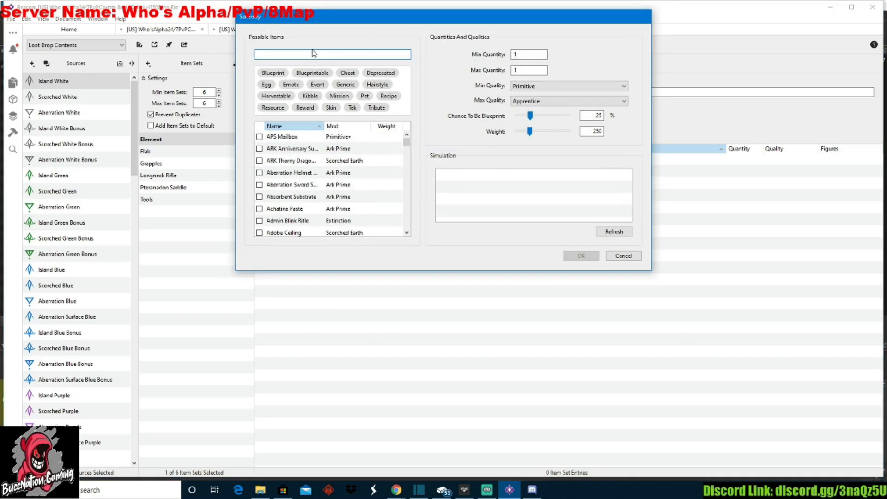
type("Element")
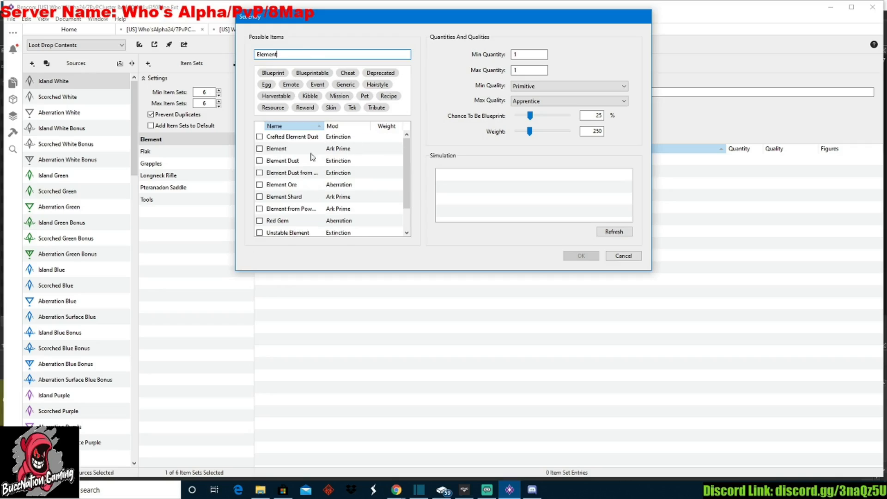
left_click(259, 150)
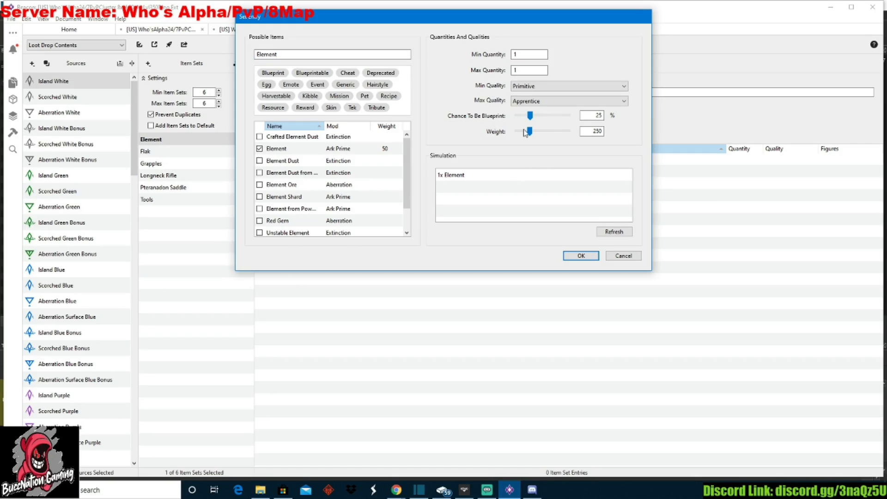
- Give the Element entry a 0% blueprint chance, a minimum quantity of 25 and a maximum of 28, and save it
left_click_drag(530, 117, 512, 121)
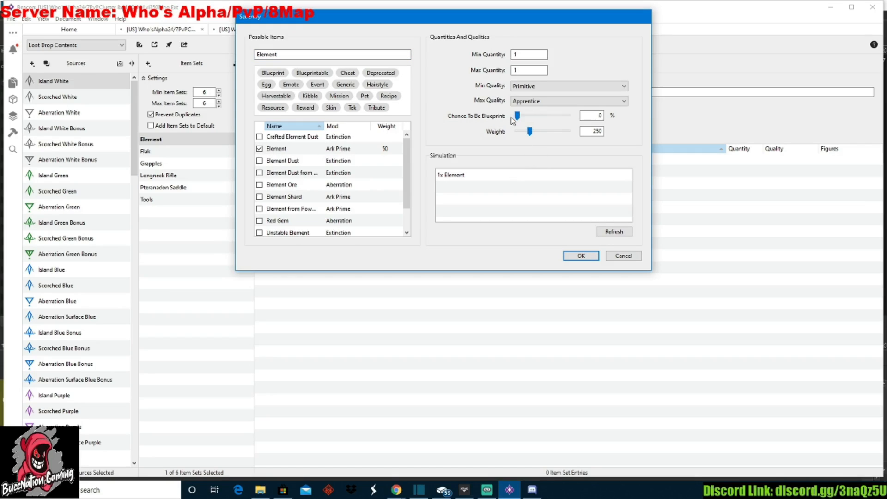
left_click(521, 58)
type("00")
key("BackSpace")
key("BackSpace")
key("BackSpace")
type("25")
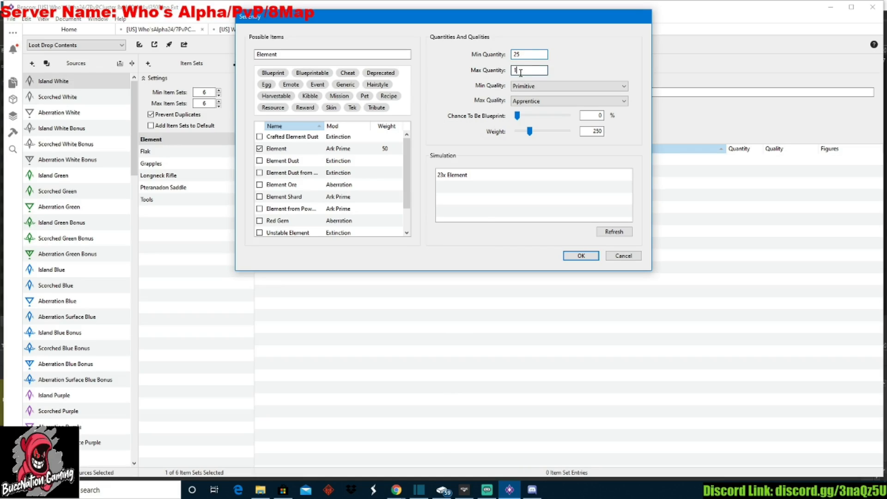
key("BackSpace")
type("28")
left_click(582, 256)
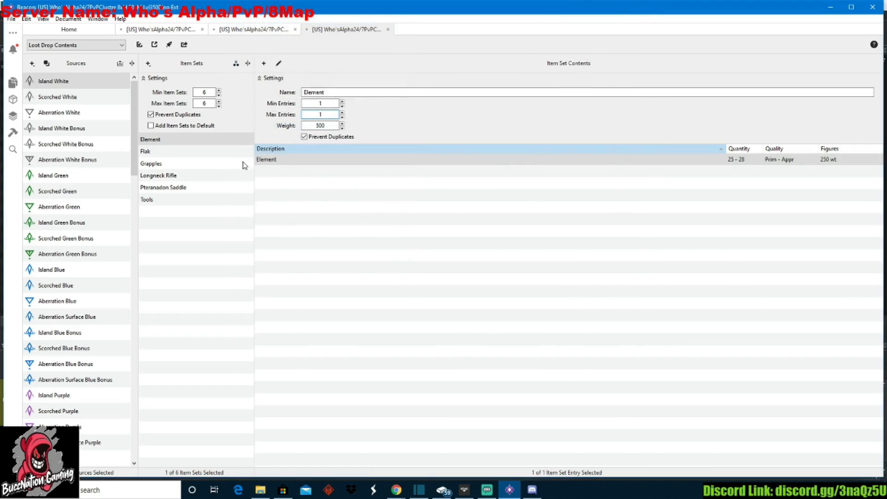
- Examine the contents and entry settings of Island White's Flak, Grapples, Longneck Rifle, Pteranadon Saddle and Tools item sets
left_click(214, 154)
left_click(201, 163)
left_click(199, 177)
left_click(198, 186)
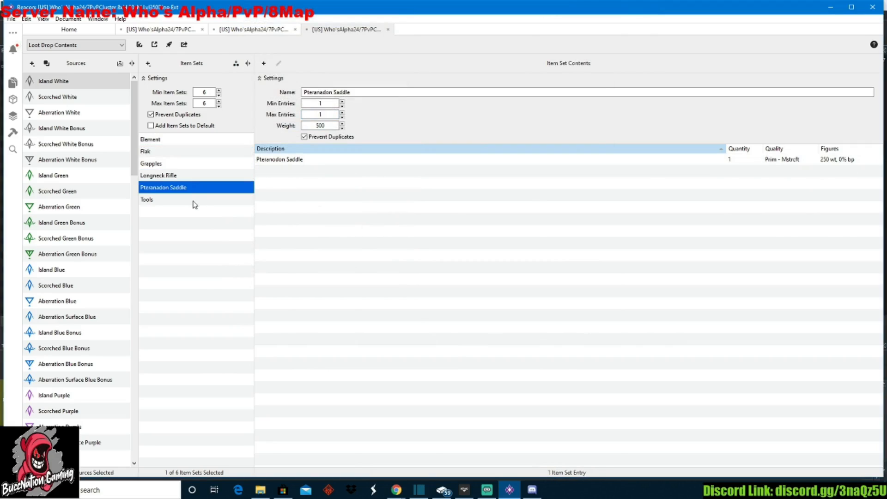
left_click(193, 200)
left_click(191, 187)
left_click(167, 175, "shift")
left_click(163, 161)
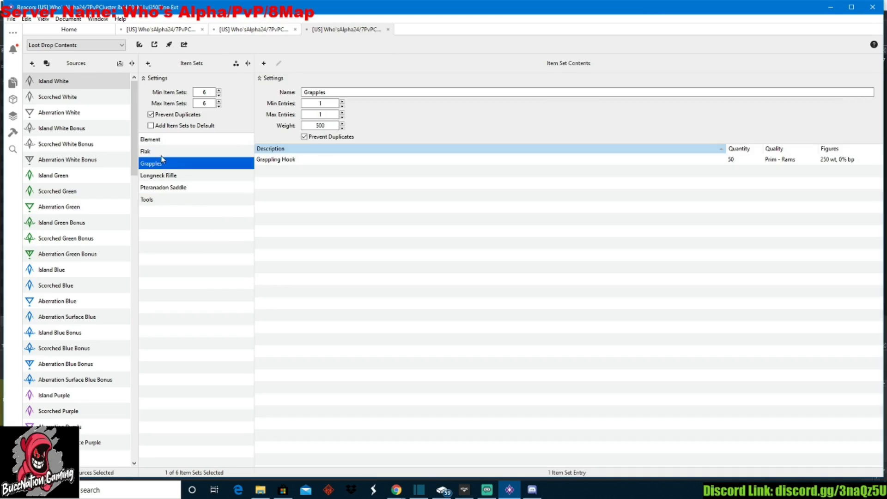
left_click(173, 175)
left_click(173, 188)
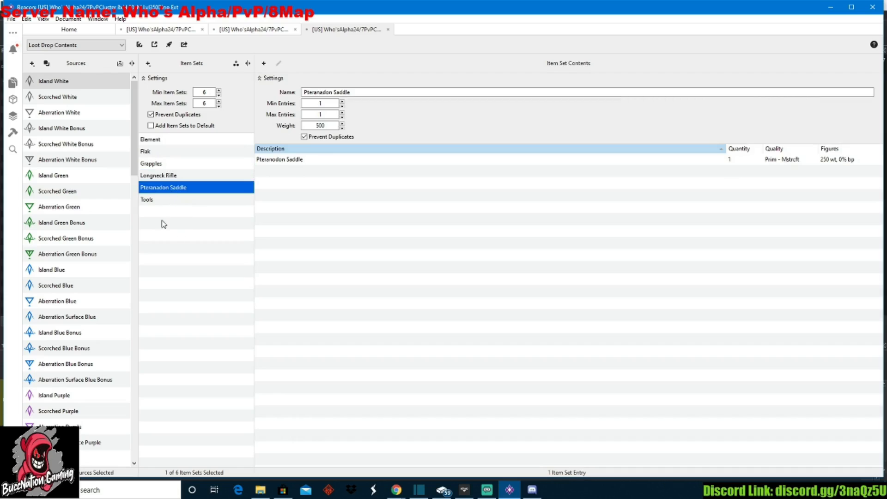
- Delete the Glider entry from Island White's Tools item set
left_click(158, 201)
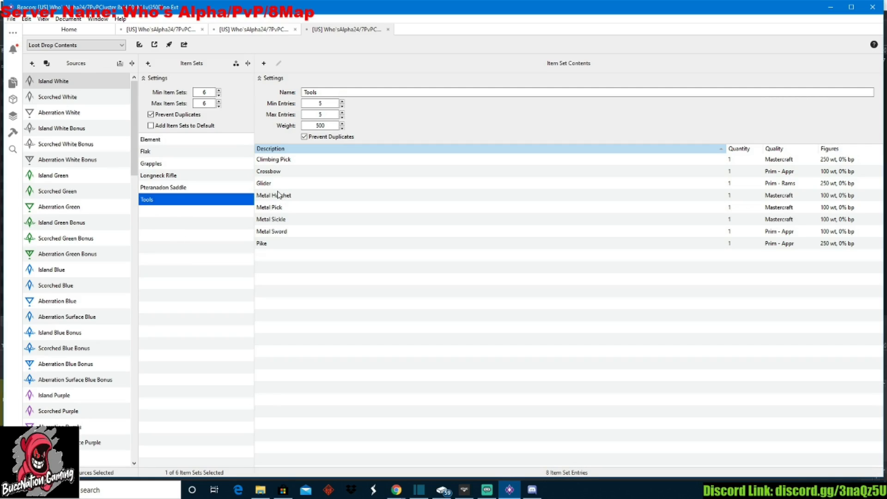
left_click(273, 184)
right_click(273, 184)
left_click(311, 235)
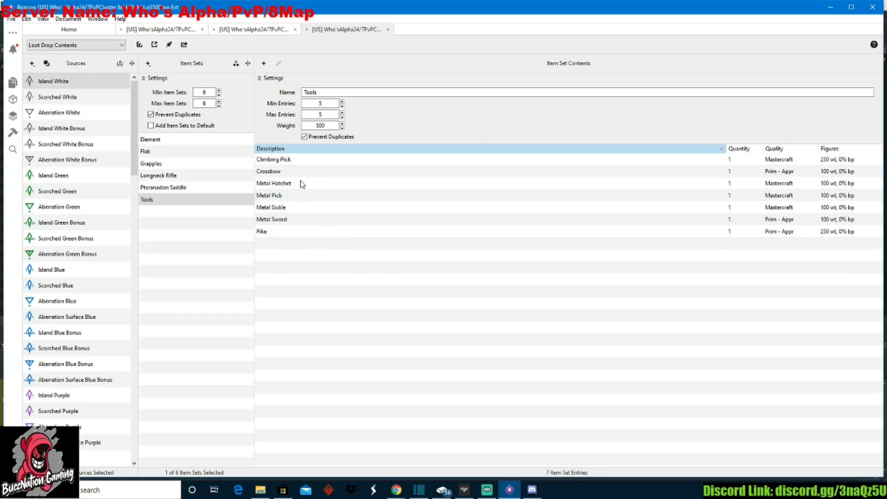
left_click(287, 174)
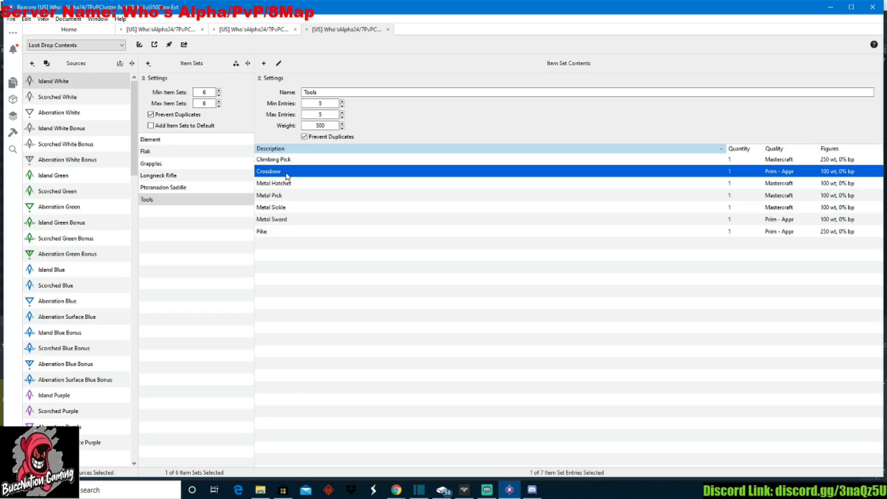
left_click(281, 264)
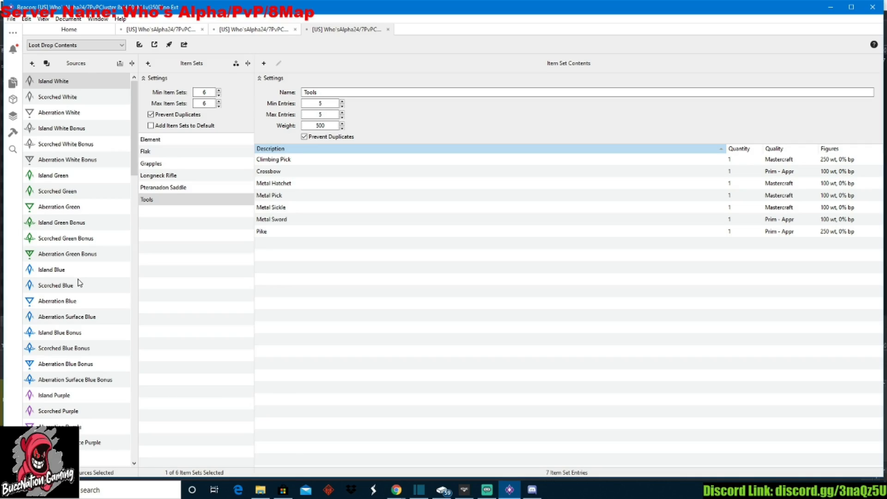
- Delete the Scorched White loot source
left_click(69, 82)
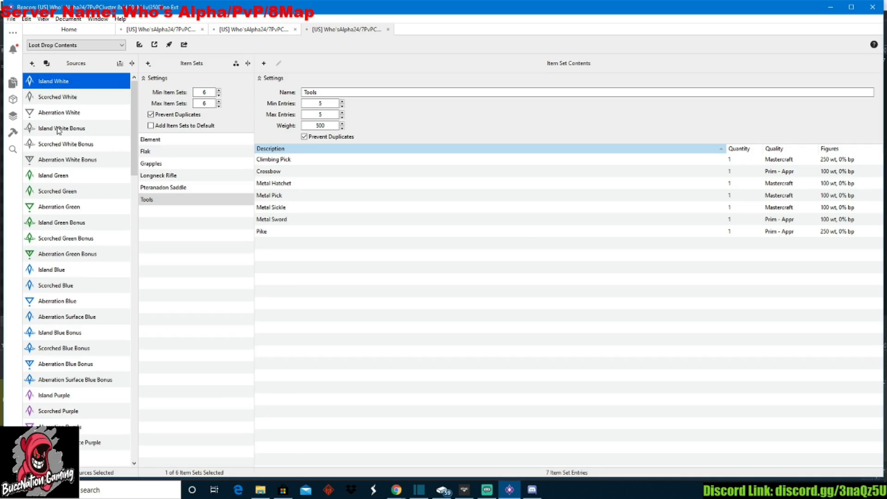
right_click(51, 98)
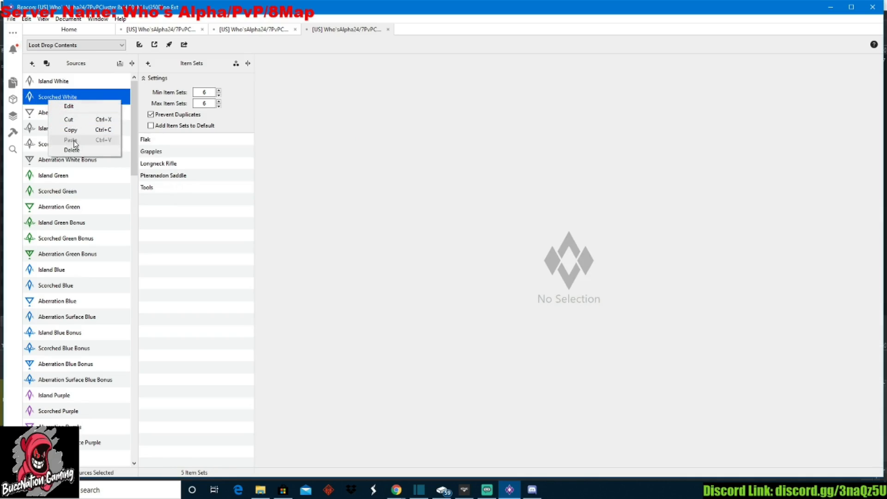
left_click(73, 150)
left_click(77, 154)
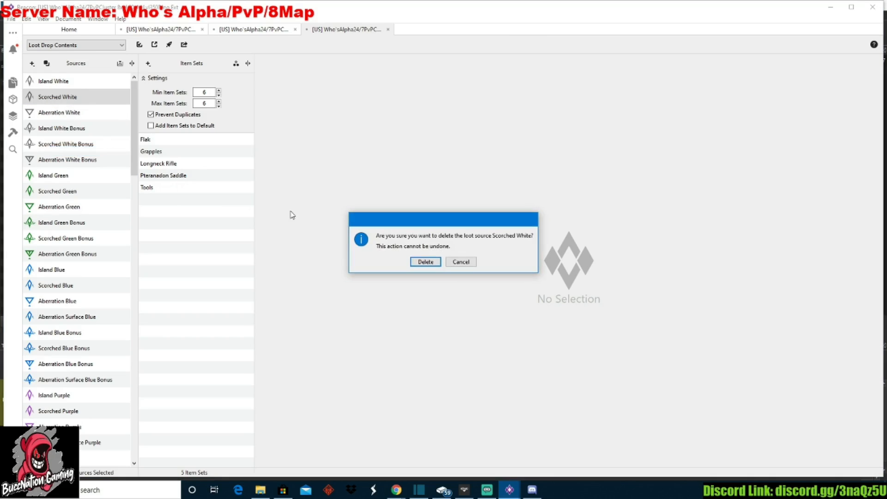
left_click(424, 262)
- Duplicate the Island White loot source as Scorched White, keeping its default customization settings
left_click(55, 83)
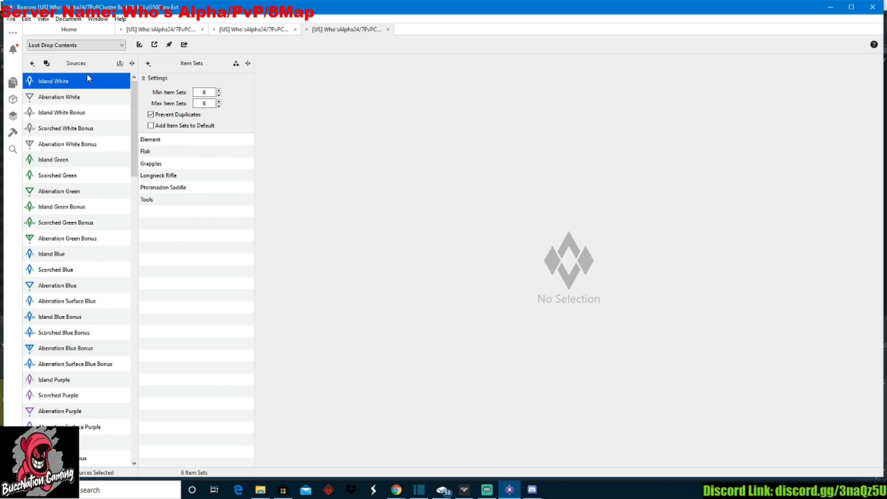
left_click(46, 63)
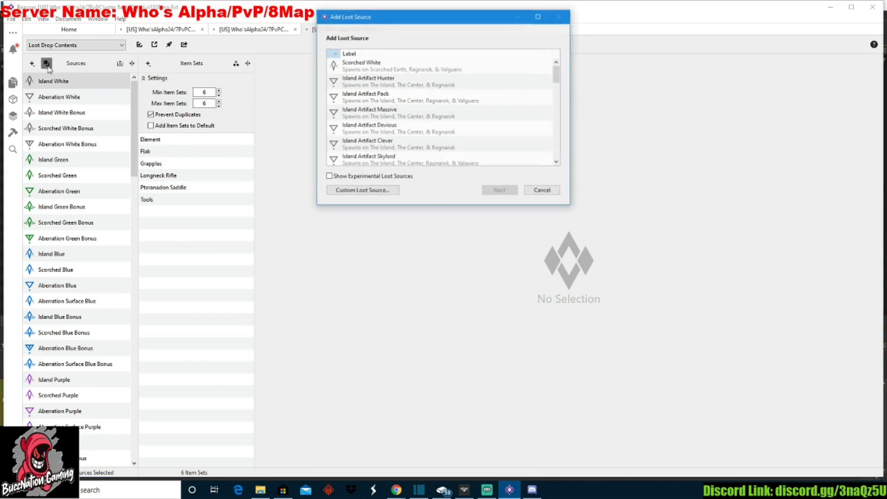
left_click(368, 70)
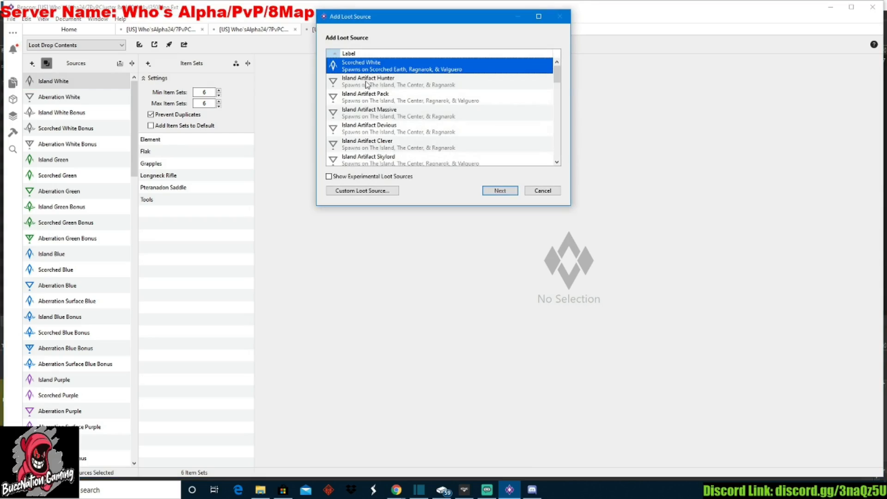
left_click(500, 191)
left_click(500, 194)
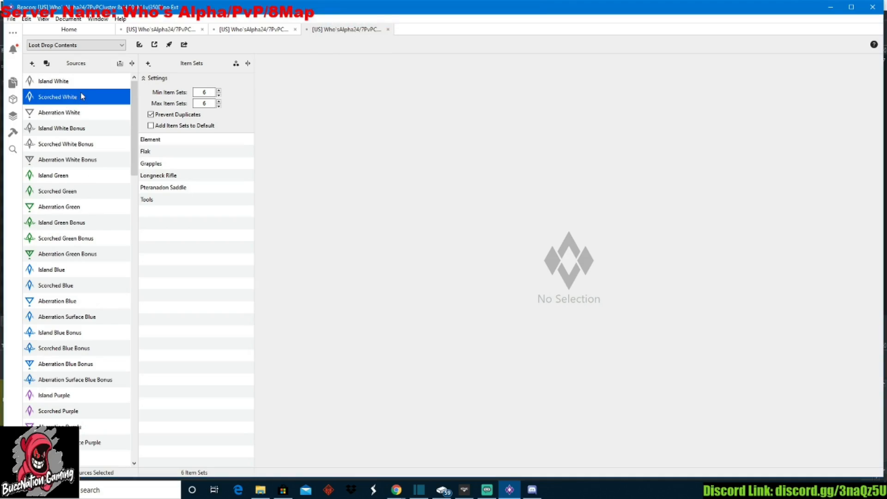
- Compare the Element item set in Scorched White with the one in Island White
left_click(174, 140)
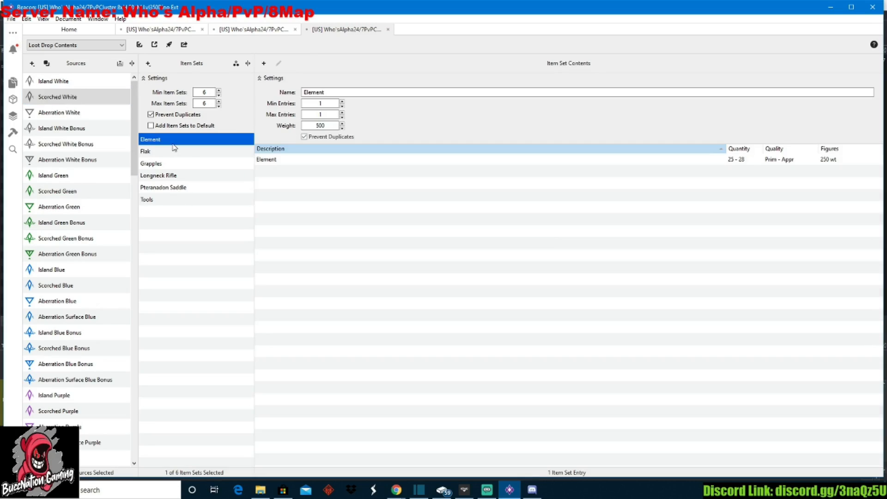
left_click(63, 81)
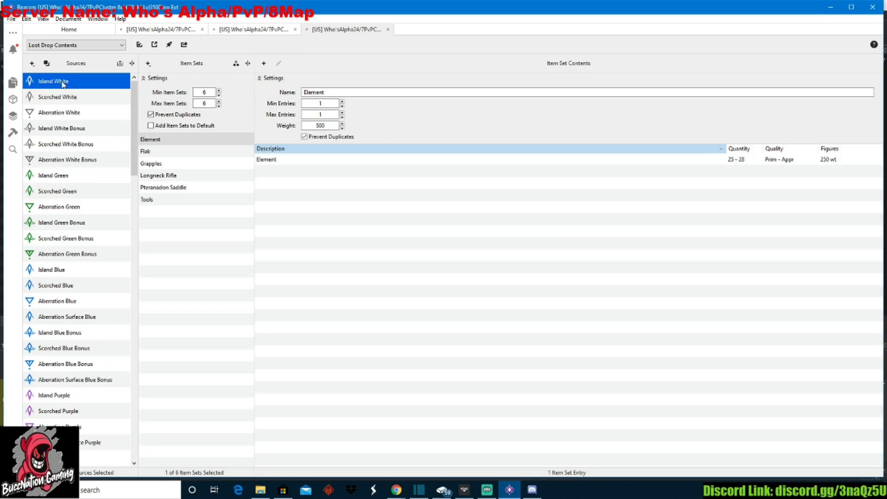
left_click(165, 143)
- Delete the Broodmother Easy (The Island) loot source
scroll(97, 271, "down", 6)
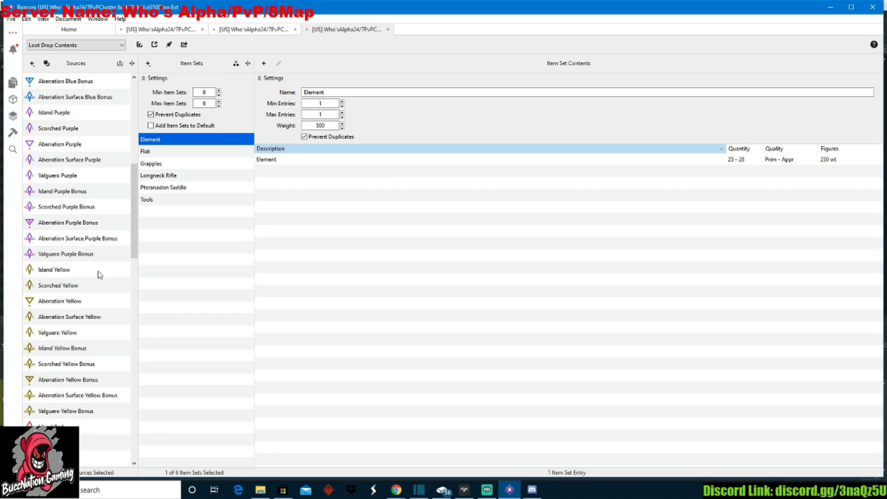
scroll(98, 274, "down", 10)
right_click(55, 271)
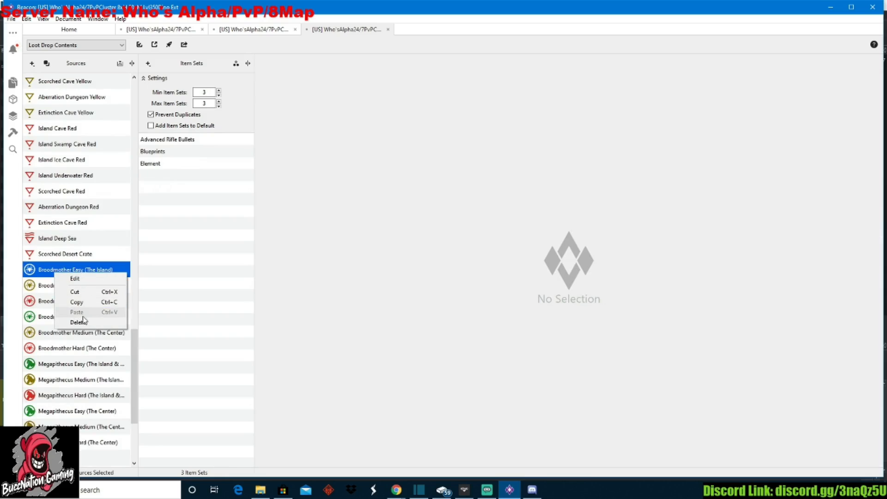
left_click(77, 322)
left_click(410, 260)
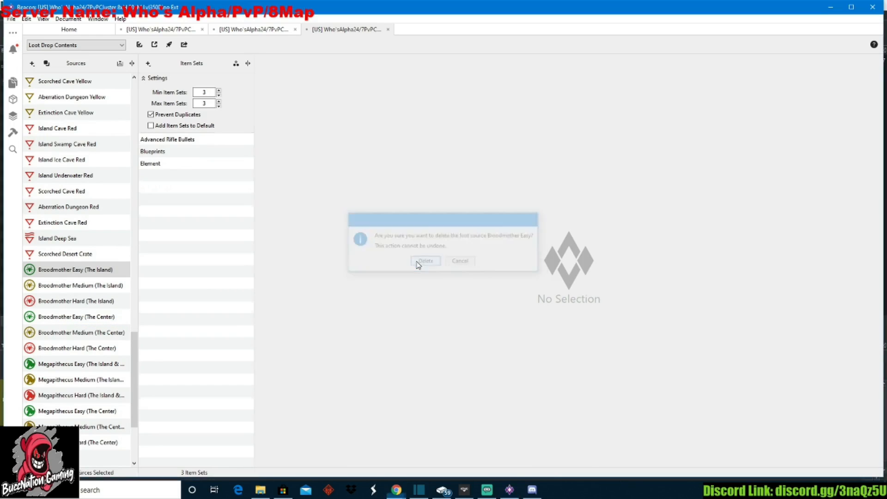
- Examine the Advanced Rifle Bullets, Blueprints and Element item sets of Broodmother Easy (The Center)
left_click(74, 298)
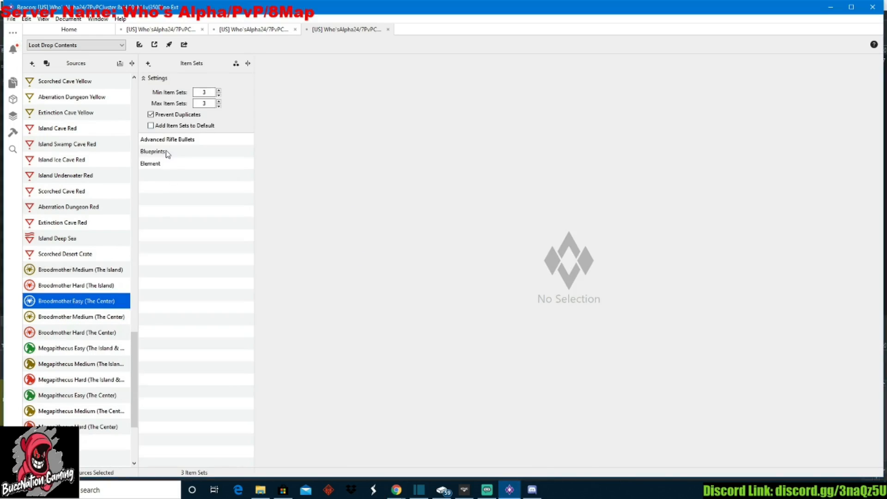
left_click(168, 139)
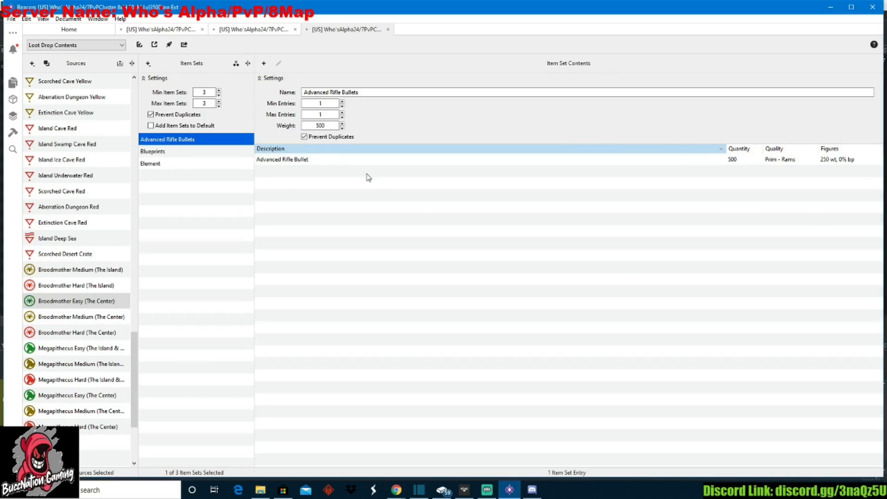
left_click(183, 155)
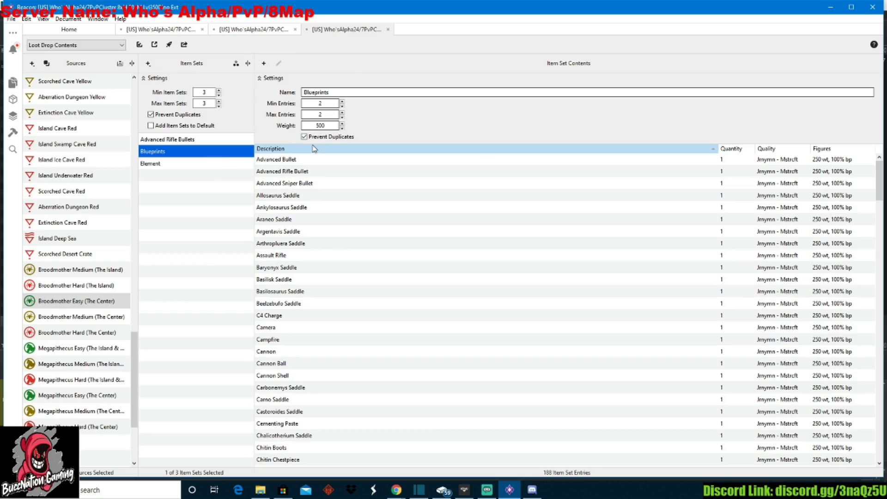
left_click(195, 164)
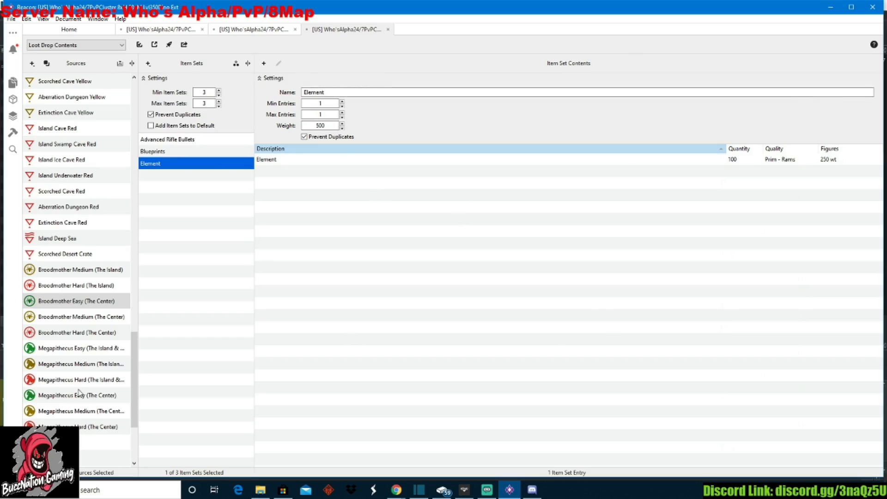
- Duplicate Broodmother Easy (The Center) as Broodmother Easy (The Island), keeping its set limits and adding no presets
scroll(95, 394, "up", 20)
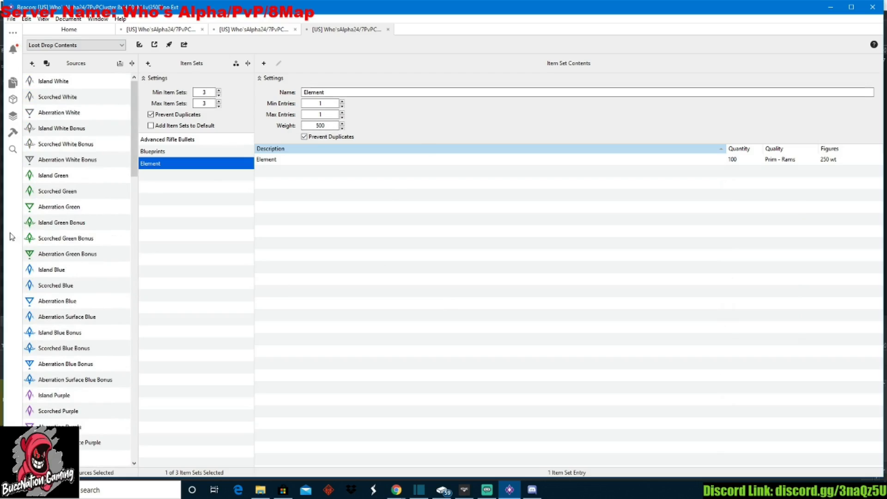
scroll(109, 376, "down", 2)
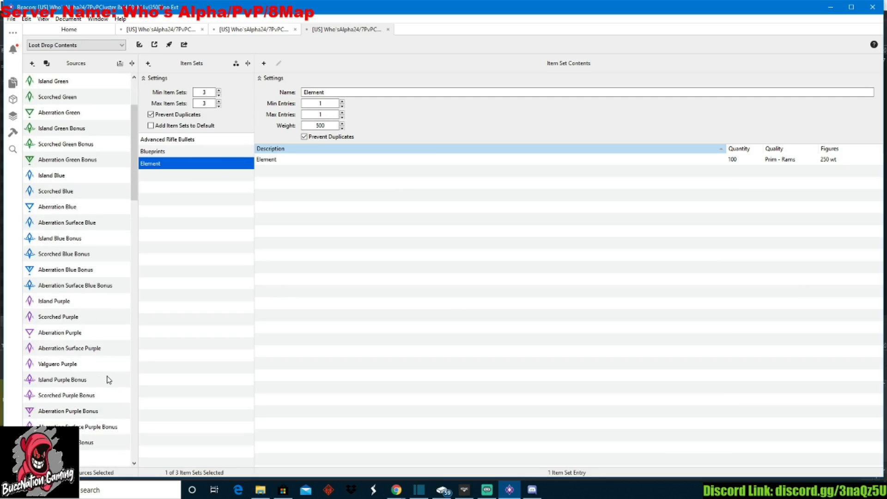
scroll(106, 366, "up", 2)
scroll(106, 366, "down", 20)
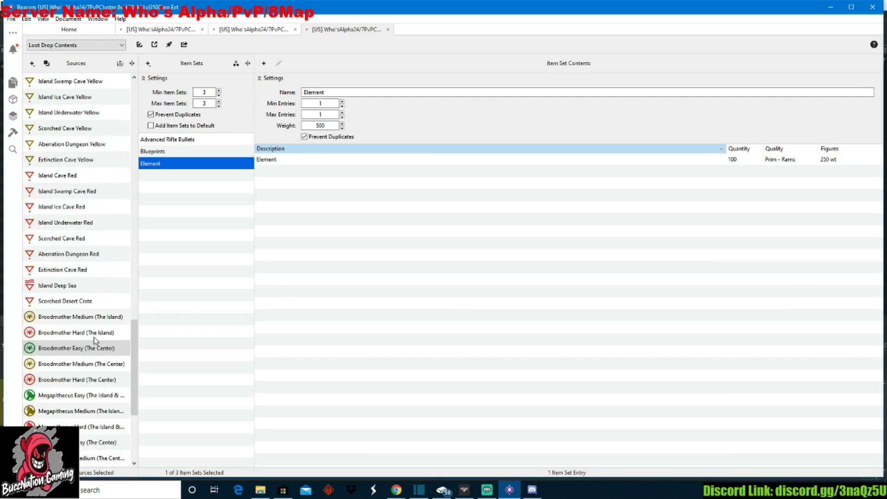
left_click(50, 306)
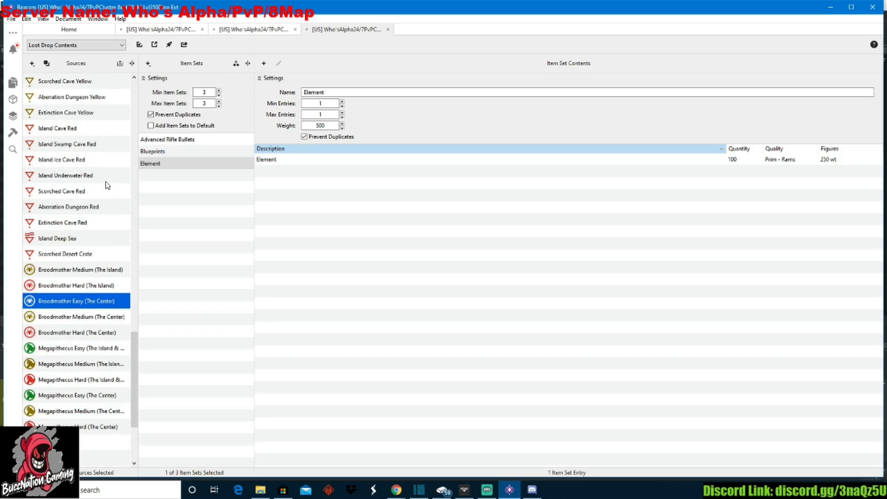
left_click(46, 63)
scroll(400, 97, "down", 10)
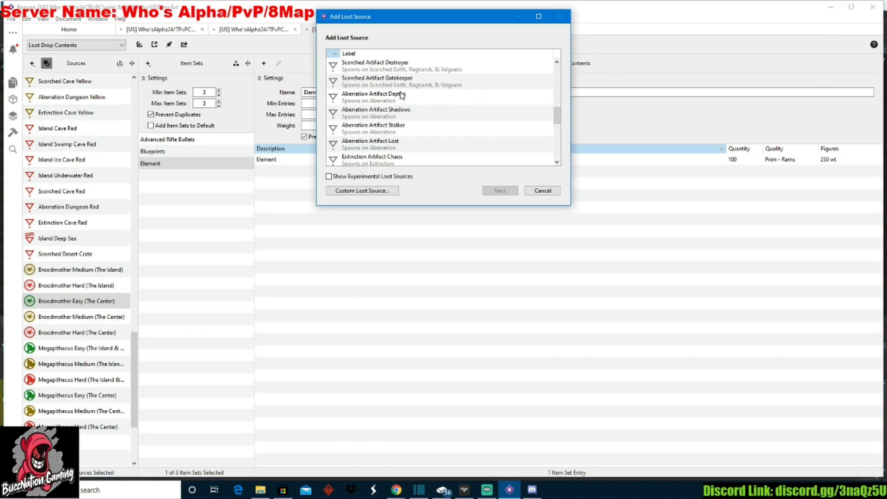
scroll(400, 97, "up", 1)
left_click(366, 101)
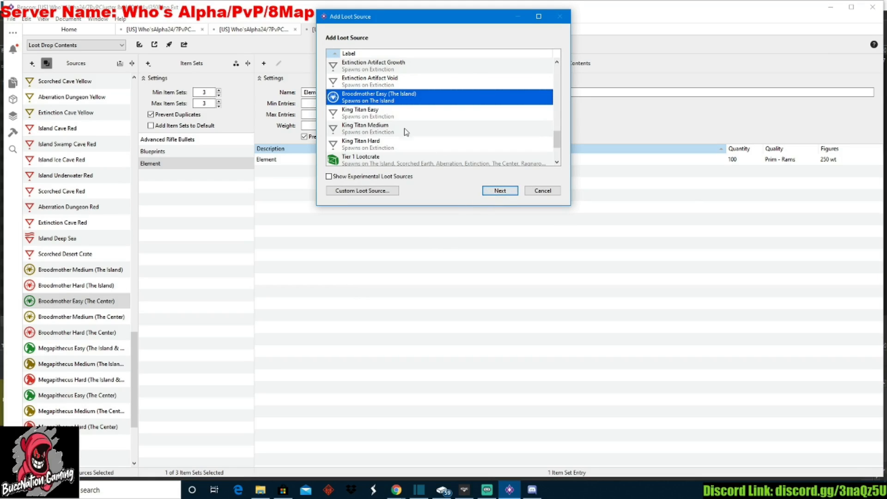
left_click(498, 190)
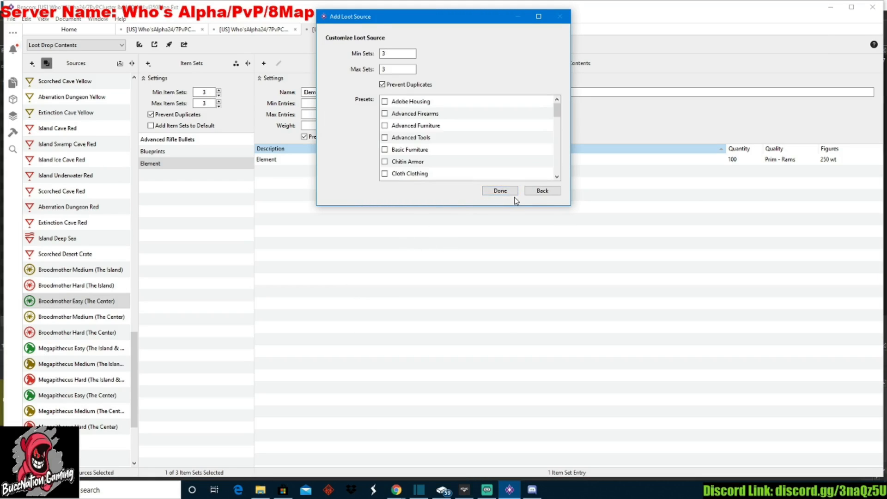
left_click(500, 191)
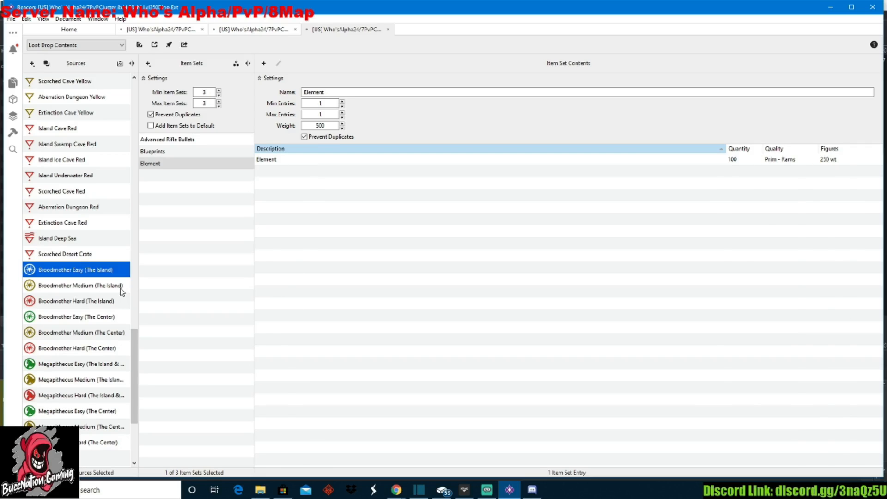
- Look through the entries of the Blueprints item set in Broodmother Easy (The Island)
left_click(154, 151)
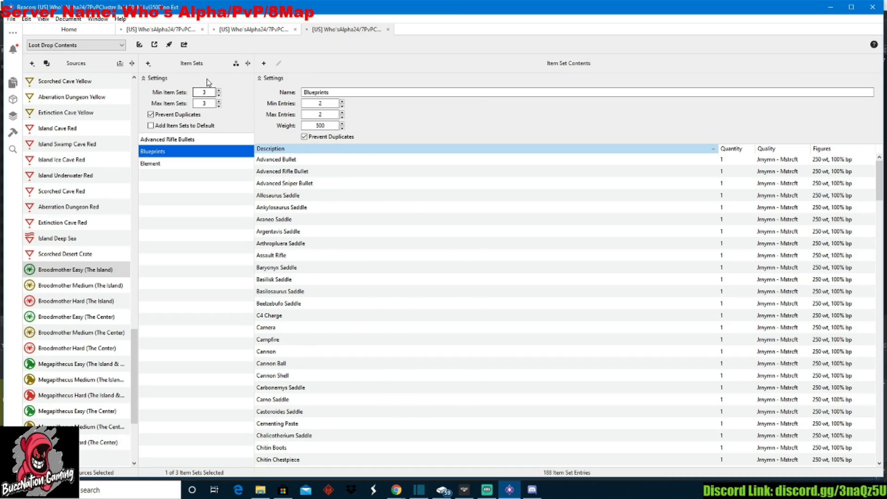
left_click(342, 207)
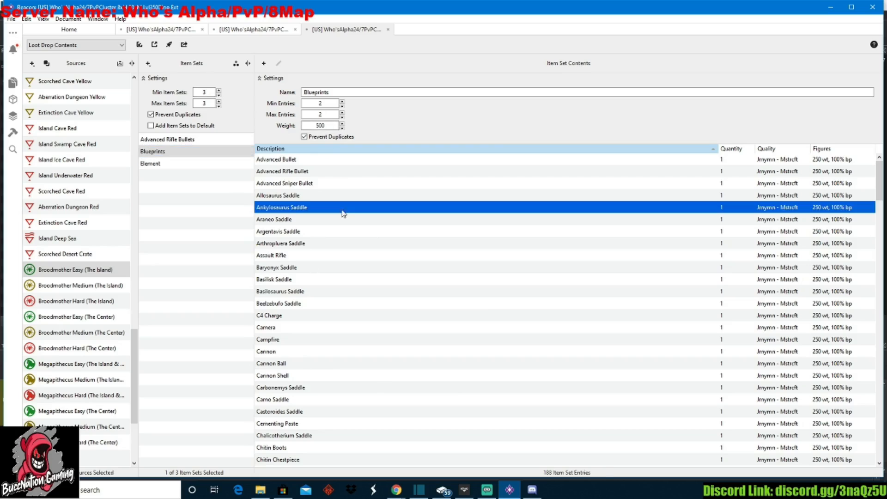
scroll(351, 295, "down", 15)
scroll(378, 323, "up", 10)
scroll(374, 328, "up", 6)
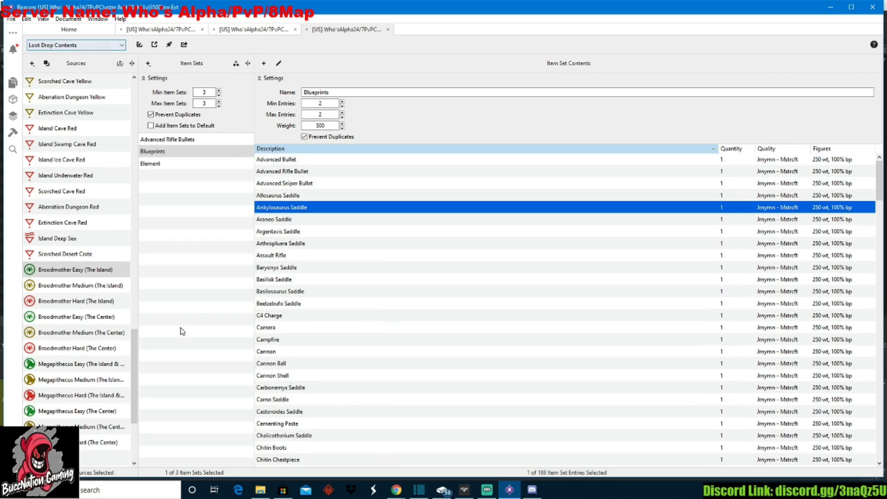
- Check the item sets of the loot sources listed after Treasure Chest
scroll(104, 370, "down", 3)
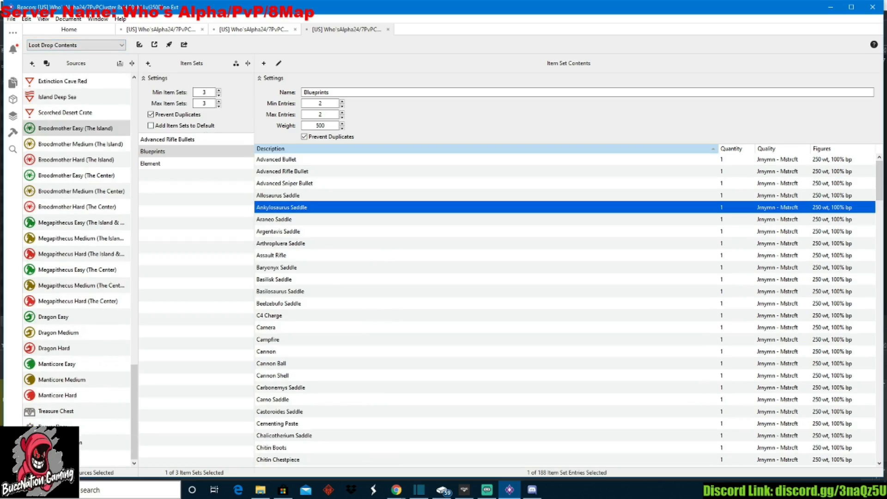
left_click(104, 442)
left_click(104, 426)
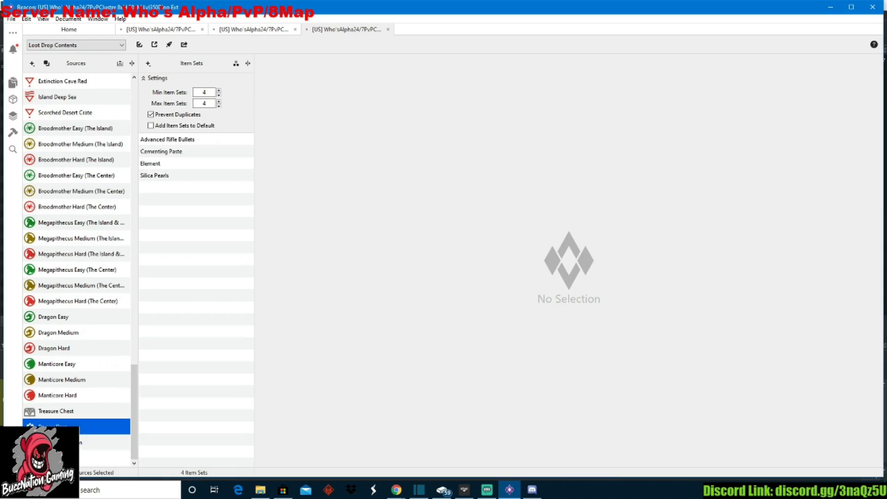
left_click(60, 457)
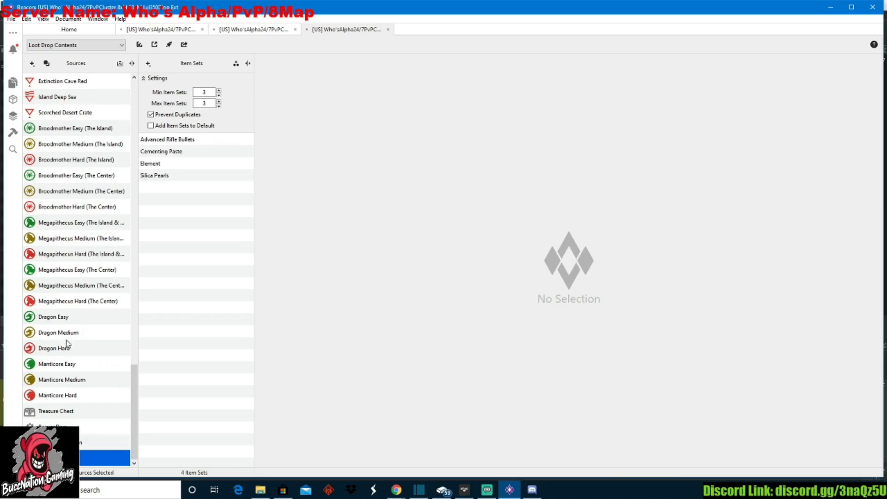
scroll(77, 129, "up", 1)
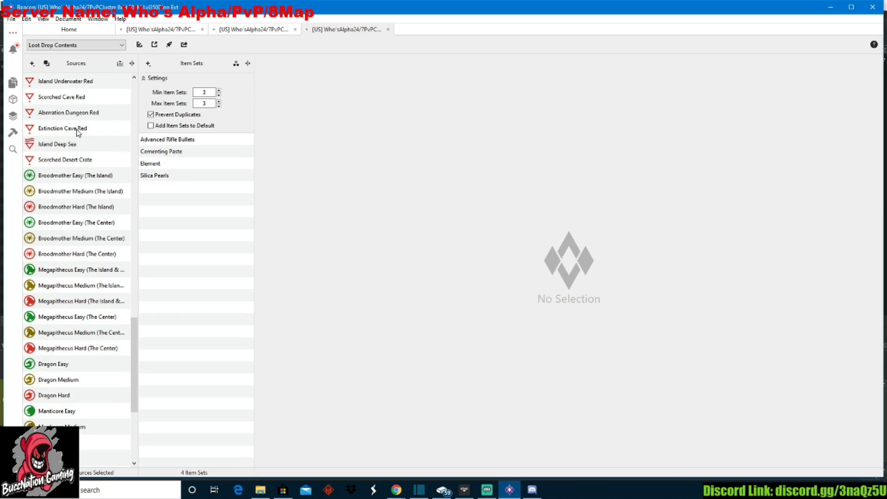
- Examine the item sets of Scorched White Bonus, including the Extraordinary Kibble entry of its Kibble set
scroll(48, 144, "up", 15)
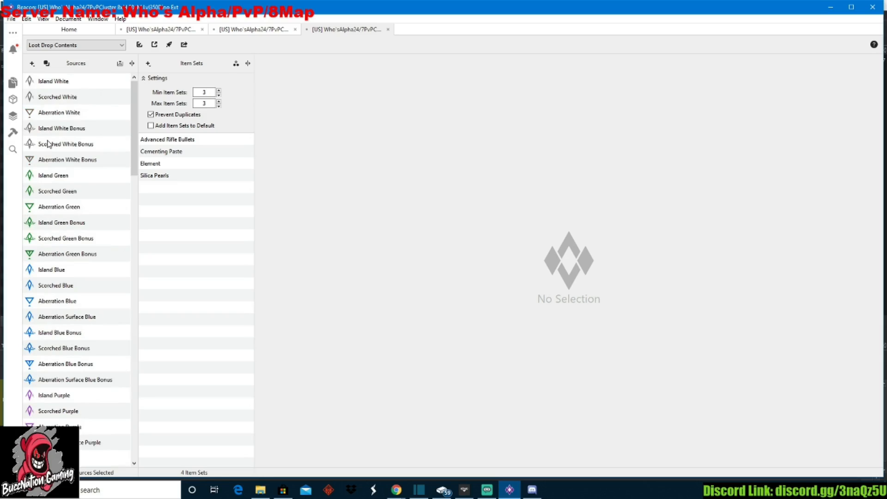
left_click(49, 144)
left_click(202, 154)
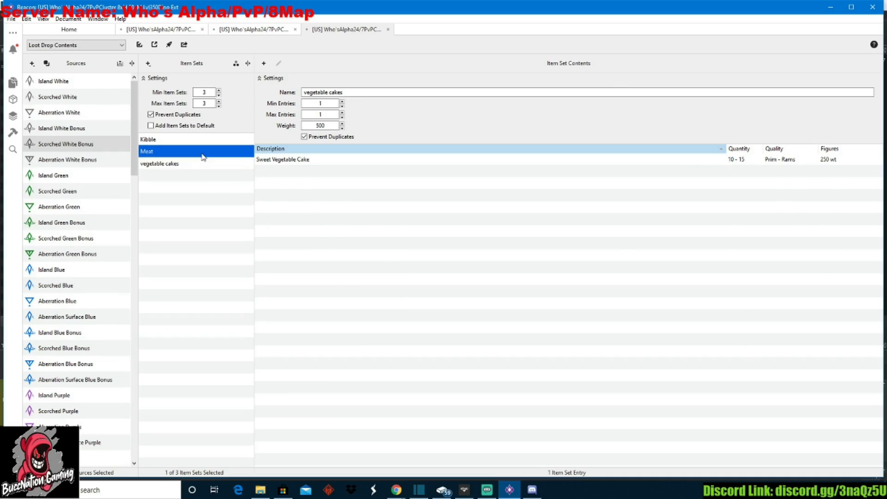
left_click(174, 138)
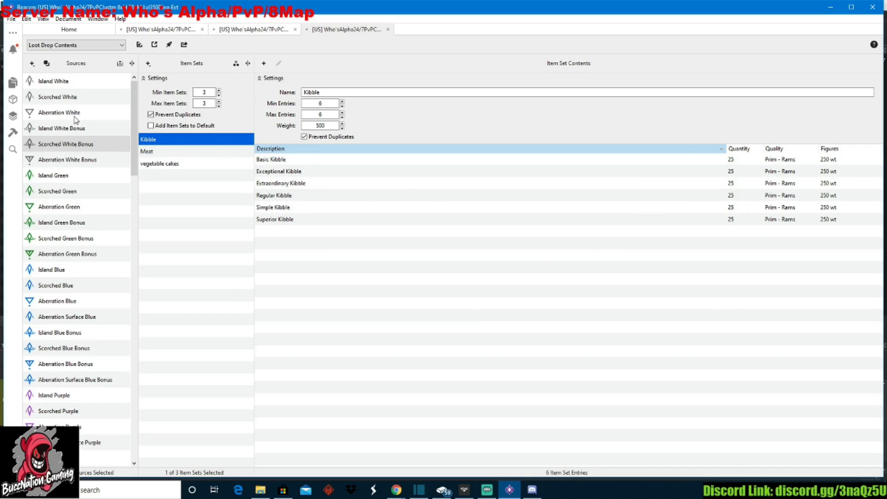
double_click(342, 183)
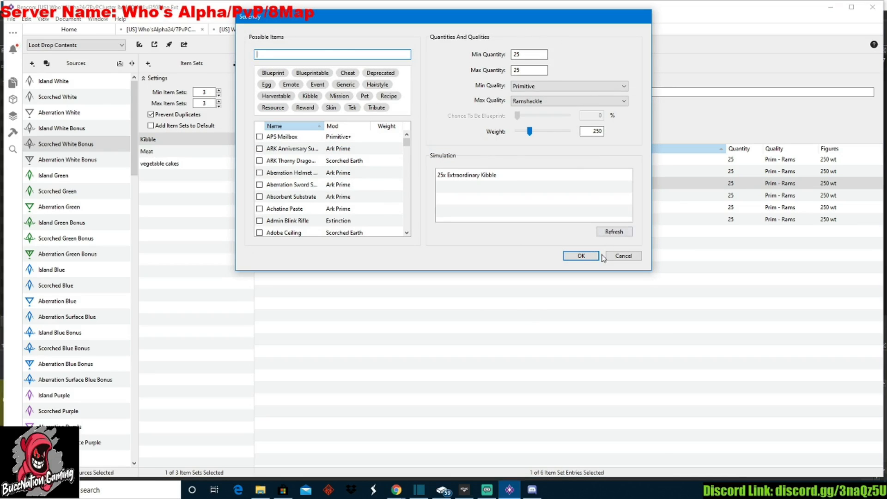
left_click(619, 257)
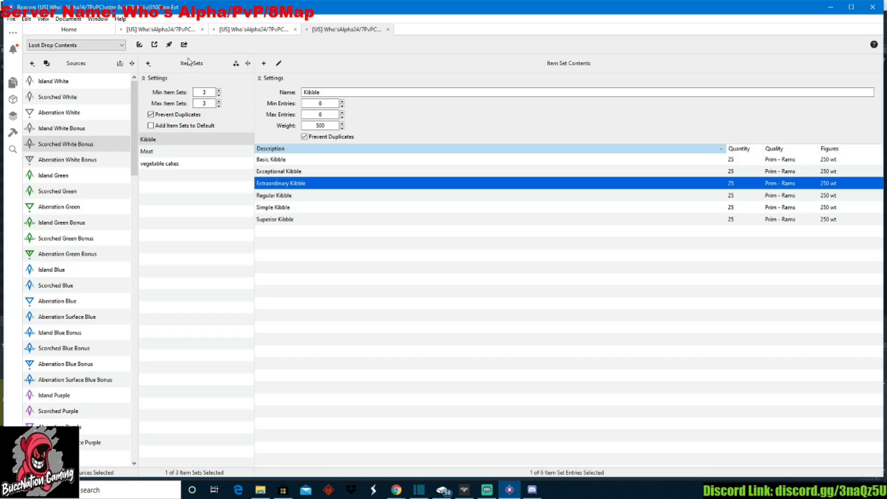
- Show the Breeding Multipliers settings and look over the speed multipliers
left_click(122, 47)
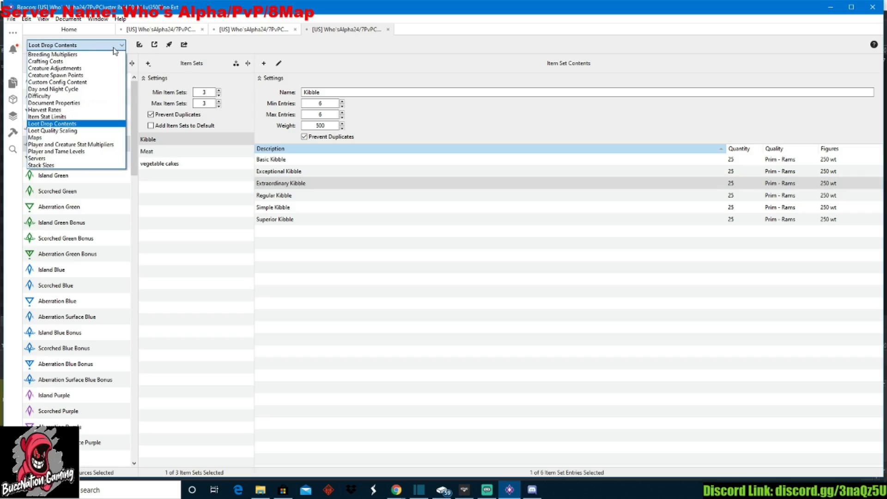
left_click(100, 54)
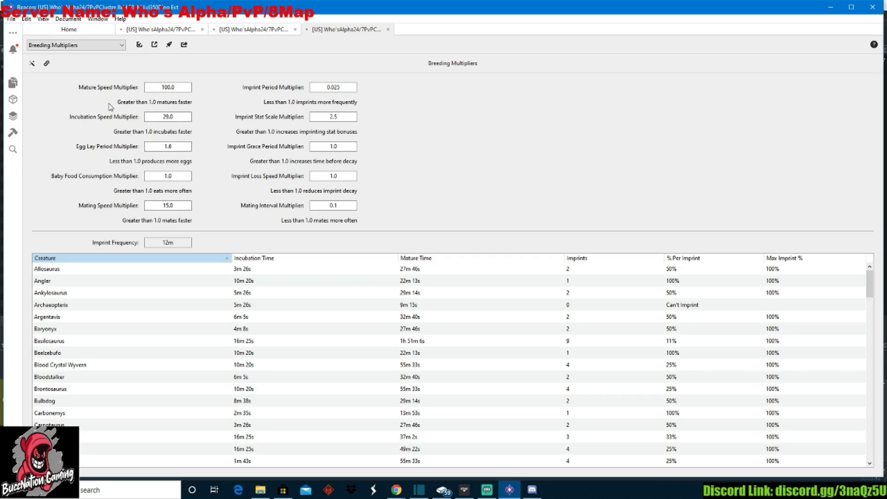
left_click(166, 117)
- Set the Imprint Period Multiplier to .028 and check the Giganotosaurus entry in the creature list
left_click(347, 88)
left_click_drag(341, 90, 299, 85)
key("BackSpace")
type(".028")
scroll(636, 351, "down", 10)
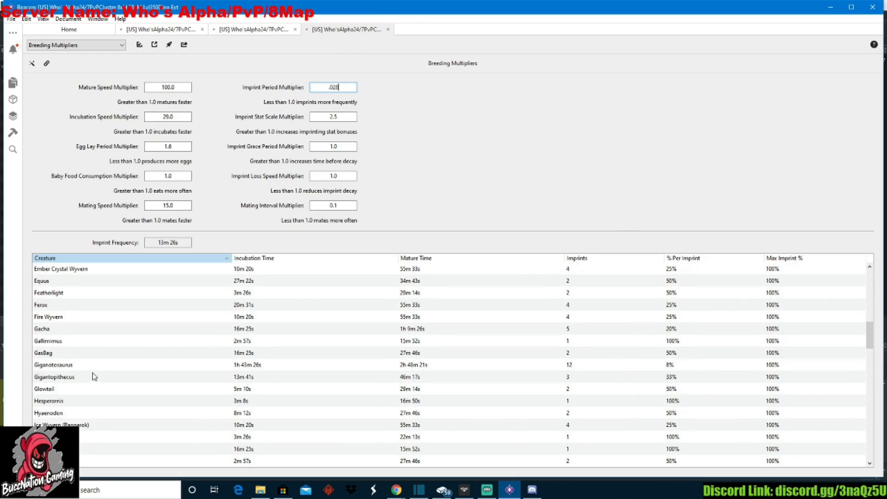
left_click(575, 368)
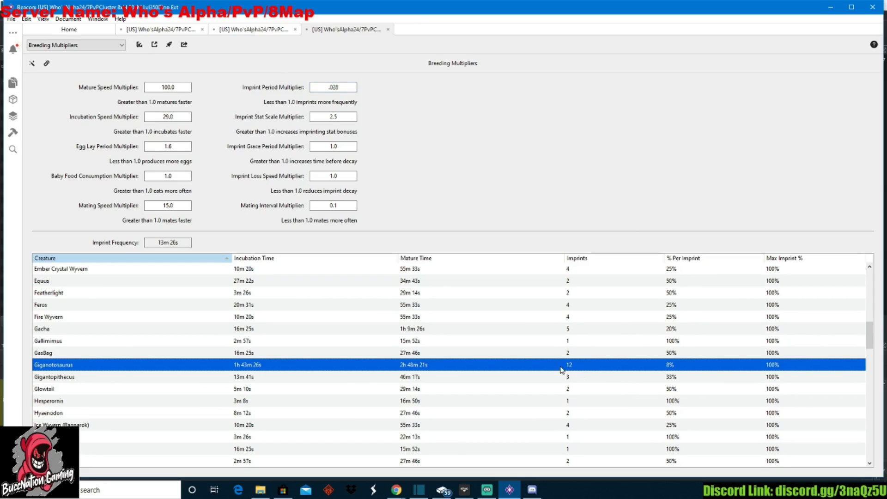
- Set the Imprint Period Multiplier to 0.025
left_click(345, 89)
left_click(345, 88)
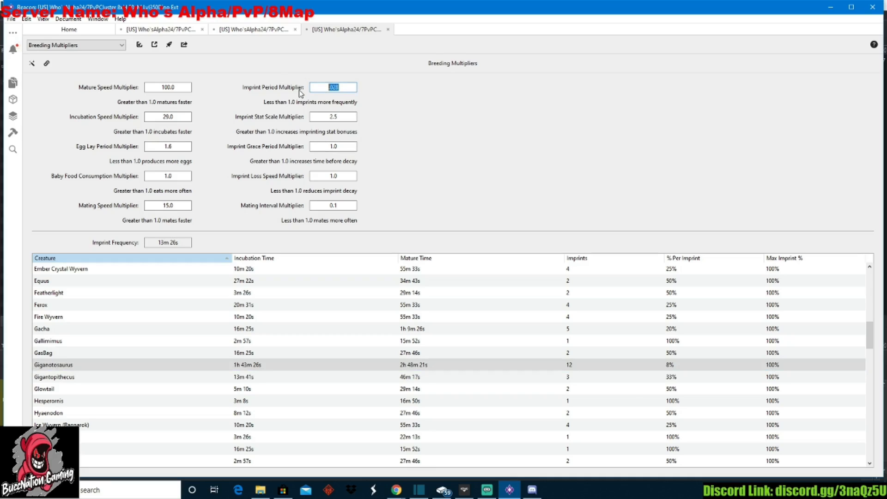
type("0")
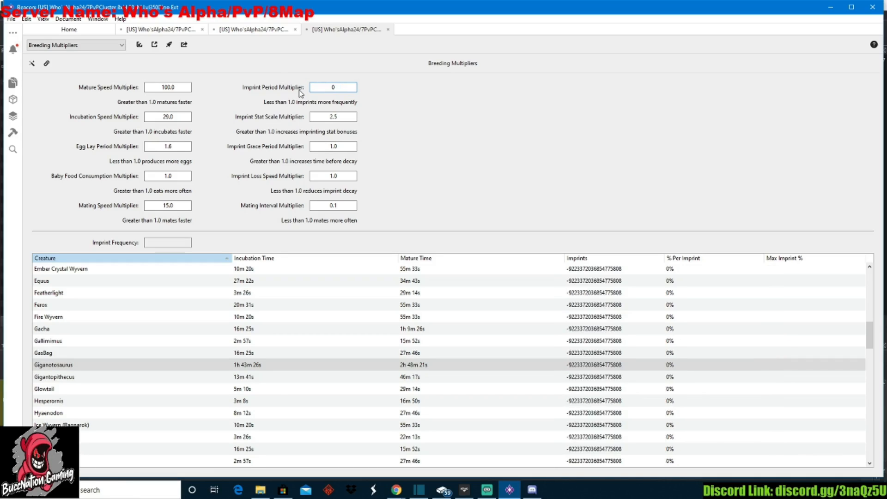
type(".25")
key("BackSpace")
key("BackSpace")
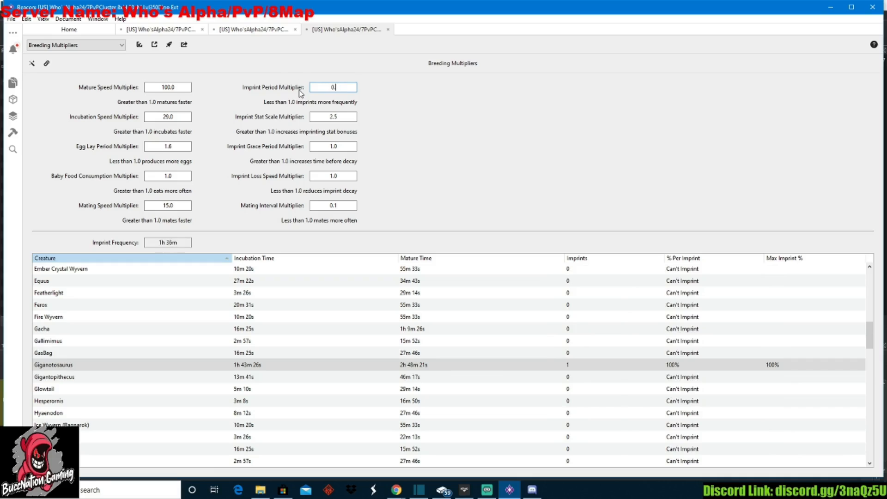
type("025")
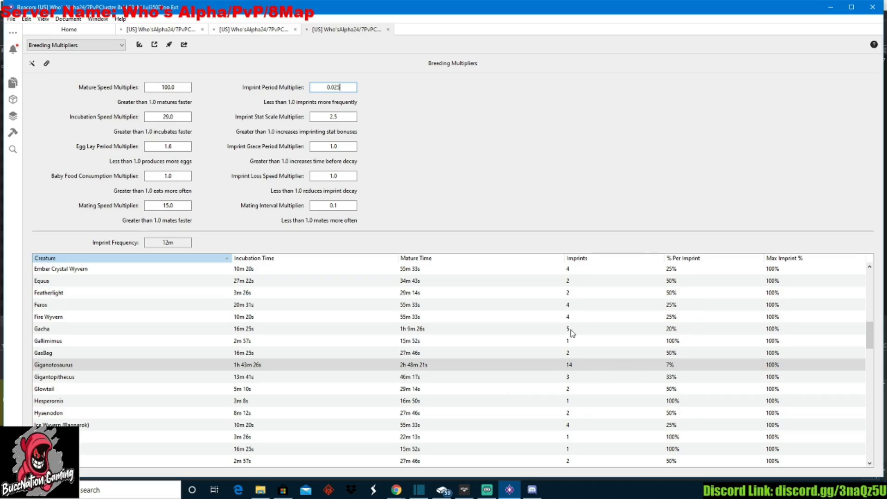
- Compare Imprint Period Multiplier values .028 and .025, finish on .028, and select GasBag in the creature list
key("ctrl+a")
type(".028")
key("BackSpace")
type("5")
key("BackSpace")
type("8")
left_click(614, 356)
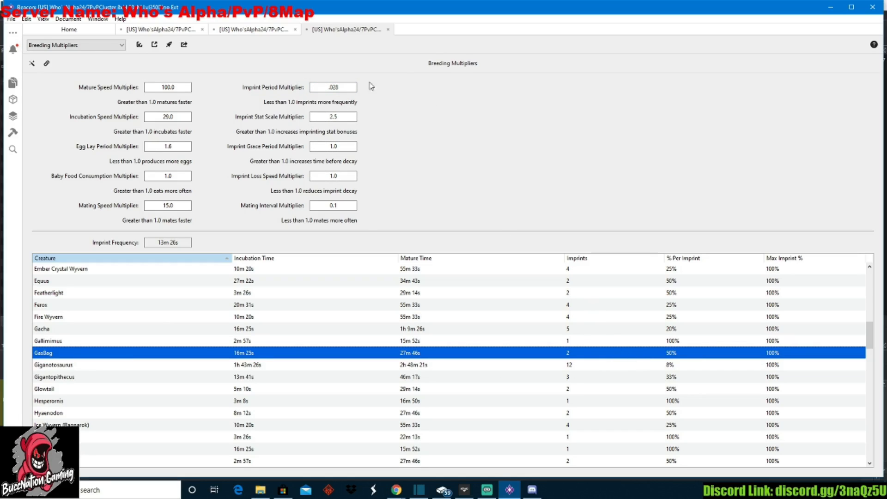
- Alternate the Imprint Period Multiplier between .025 and .028, set it to .03, and check the Giganotosaurus imprint figures
left_click(344, 88)
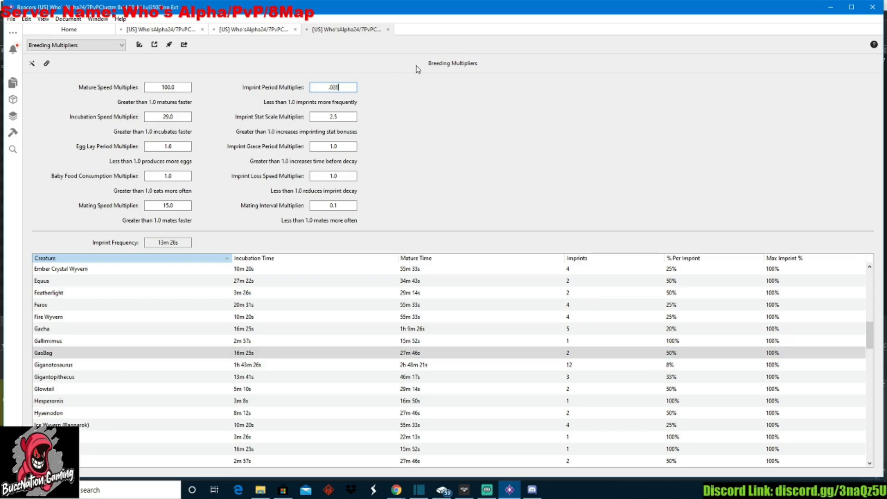
key("BackSpace")
type("5")
key("BackSpace")
type("8")
key("BackSpace")
type("5")
key("BackSpace")
type("8")
key("BackSpace")
key("BackSpace")
type("3")
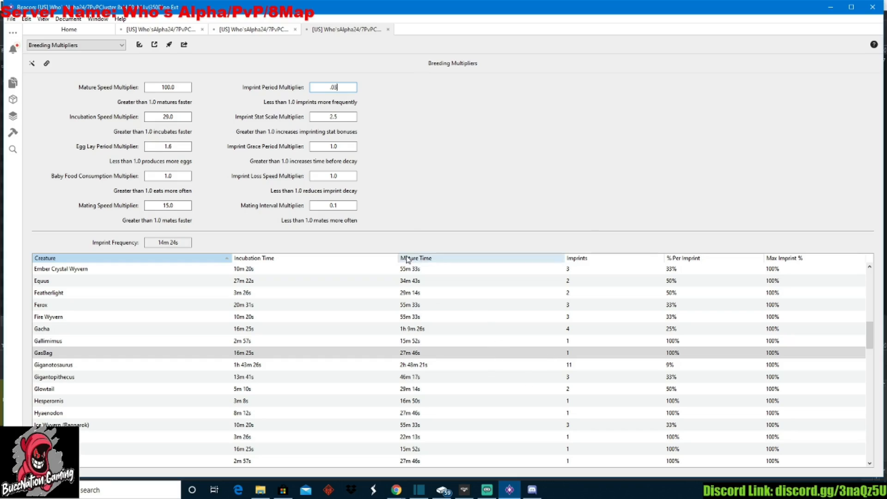
left_click_drag(350, 88, 320, 84)
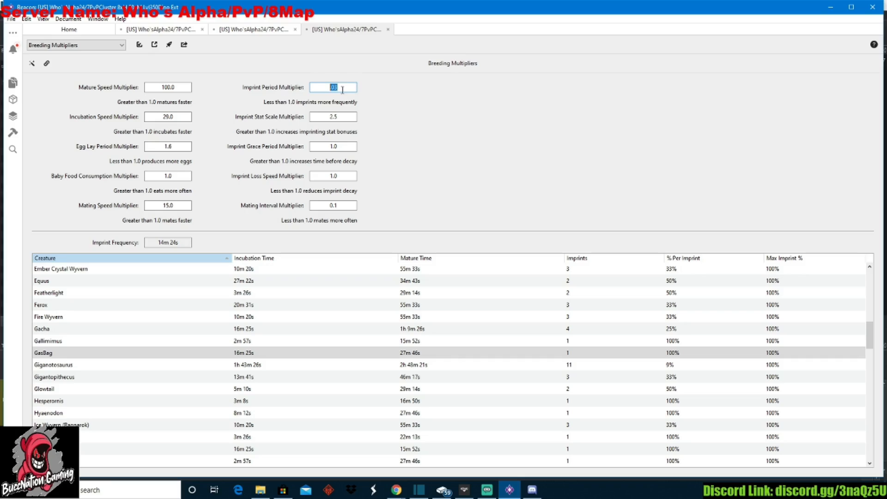
left_click(568, 368)
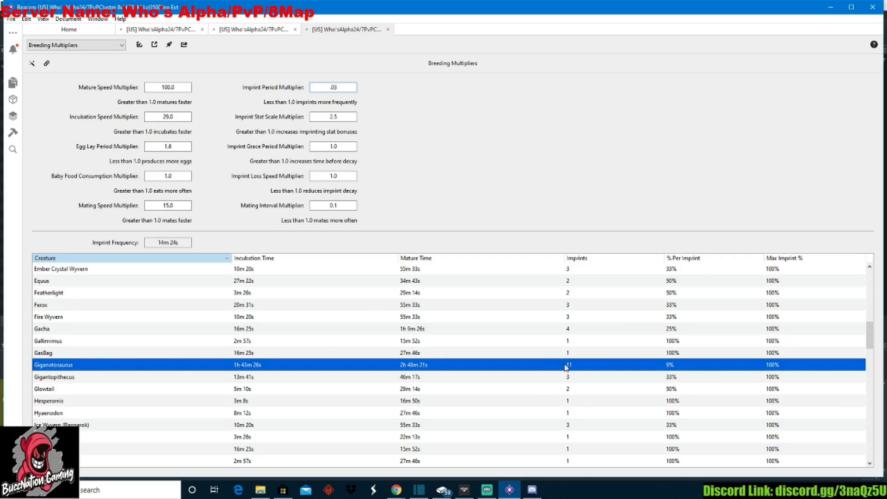
- Set the Imprint Period Multiplier to .025 and select the GasBag entry in the creature list
left_click(312, 88)
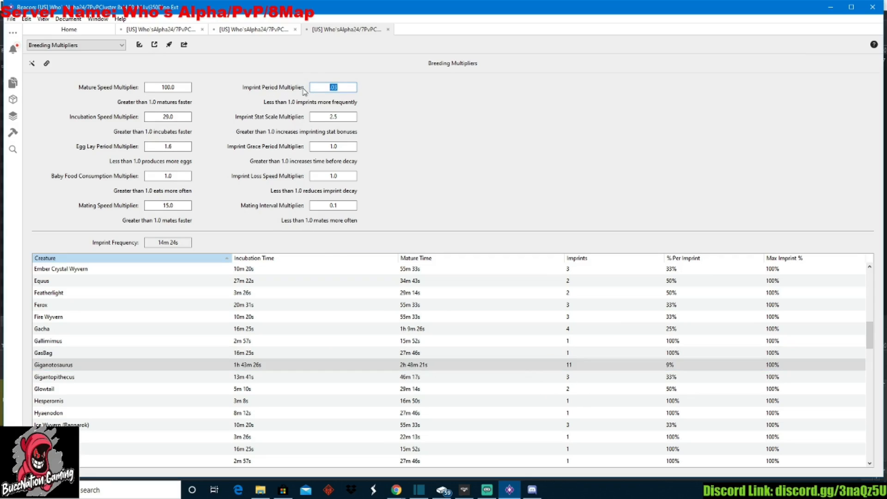
key("BackSpace")
type(".025")
left_click(567, 356)
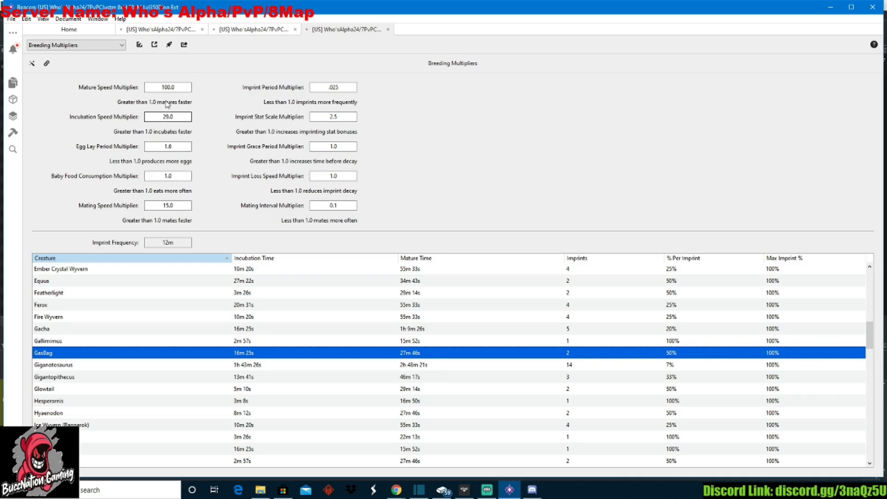
left_click(112, 46)
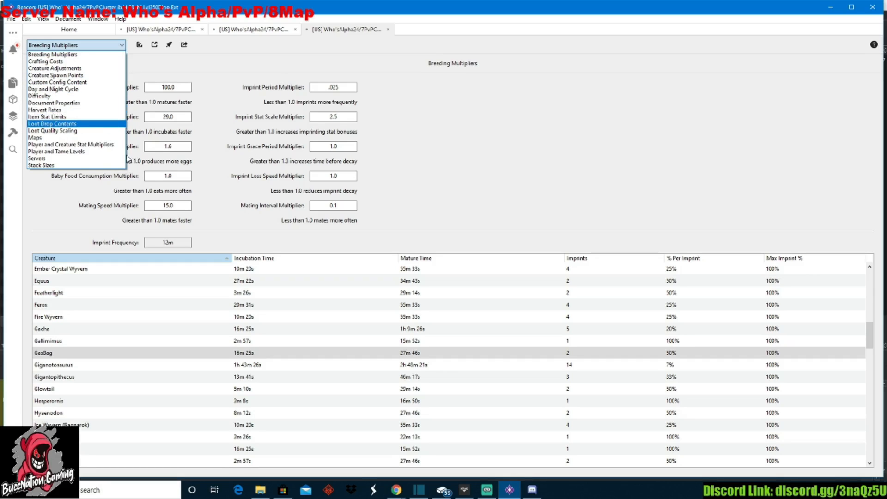
left_click(503, 119)
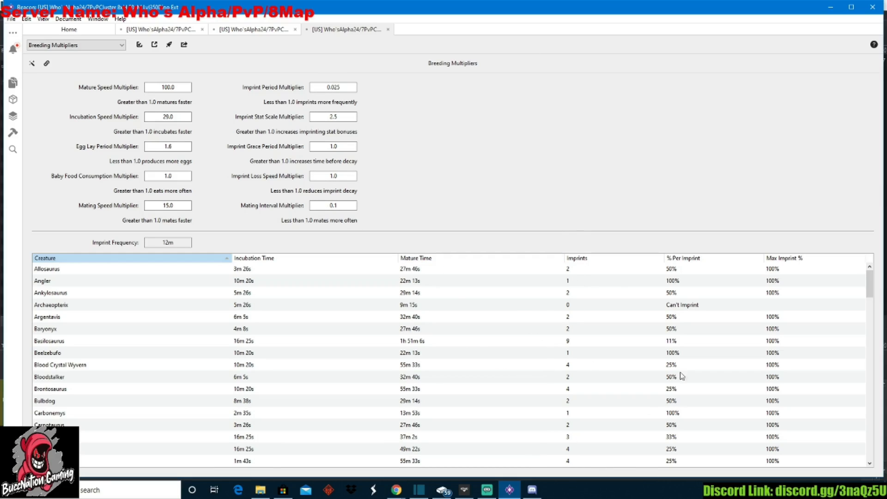
left_click(343, 118)
- Review the Item Stat Limits settings, briefly enabling the Ammo limit and disabling it again
left_click(106, 48)
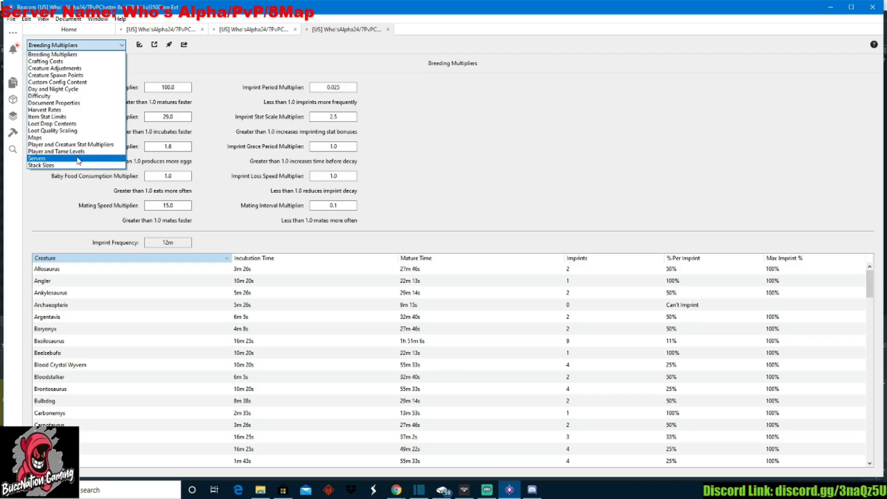
left_click(58, 117)
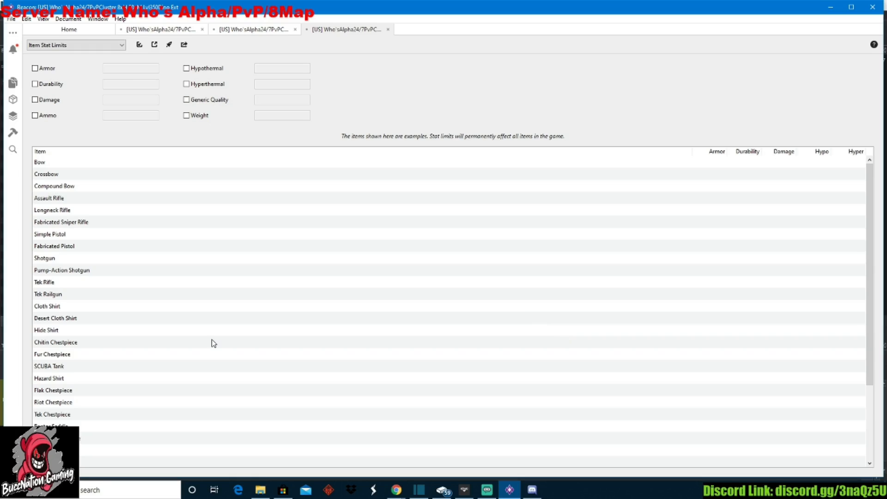
left_click(65, 380)
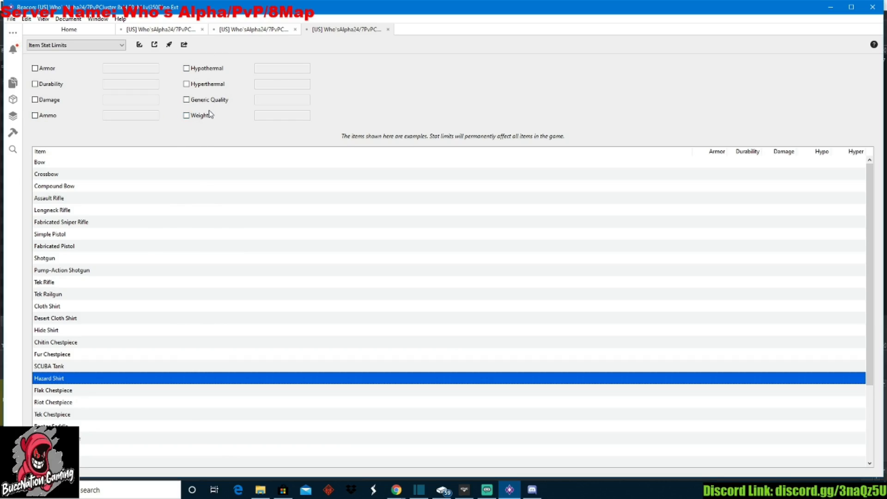
left_click(49, 116)
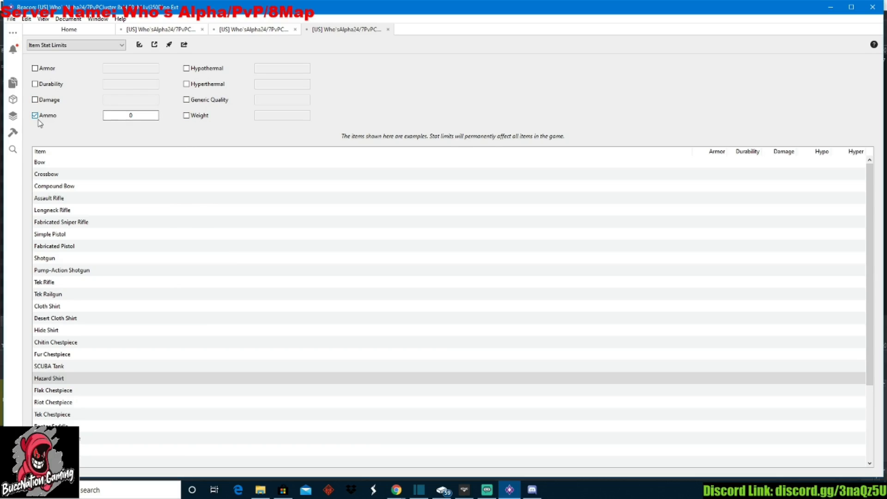
left_click(37, 116)
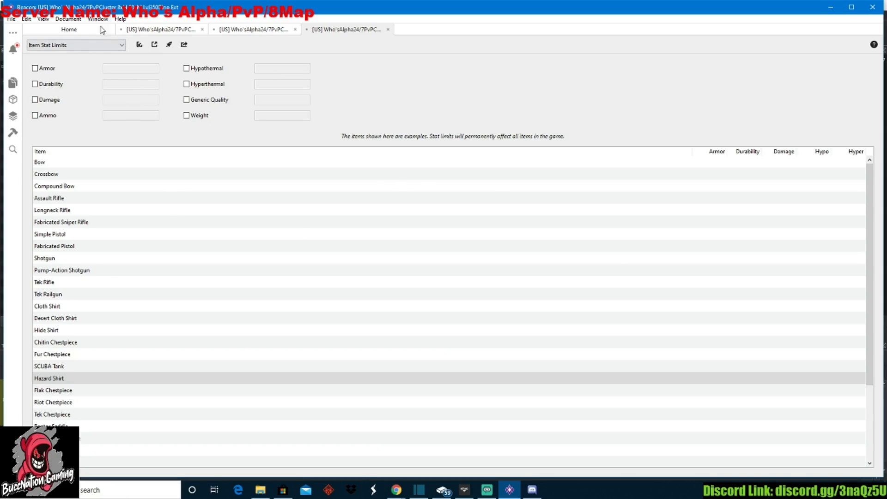
- Review the player and creature stat multipliers, previewing the creature values with Shinehorn
left_click(96, 45)
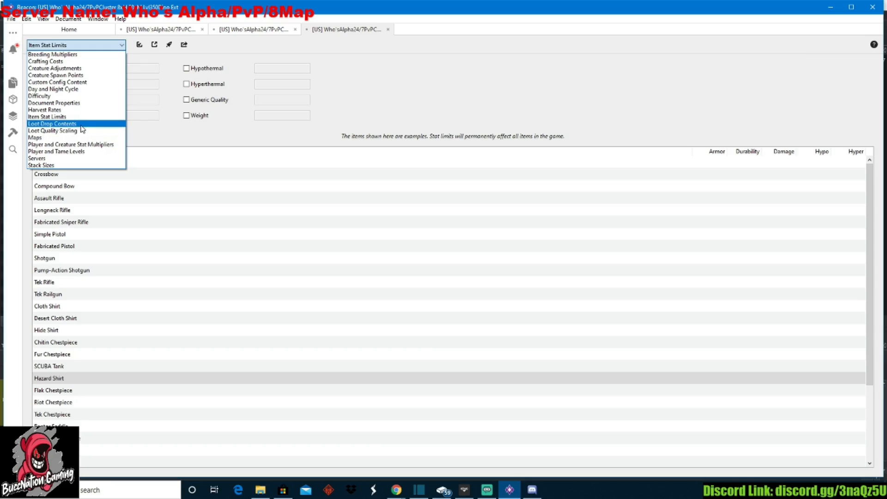
left_click(79, 145)
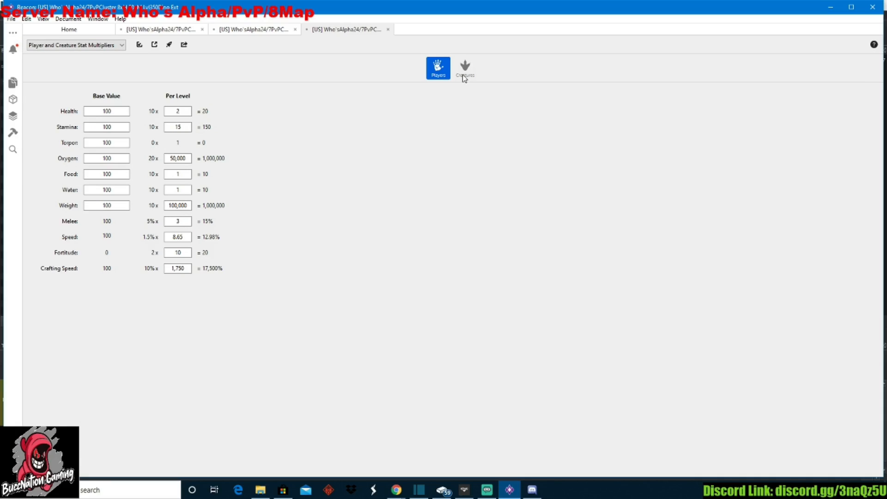
left_click(464, 77)
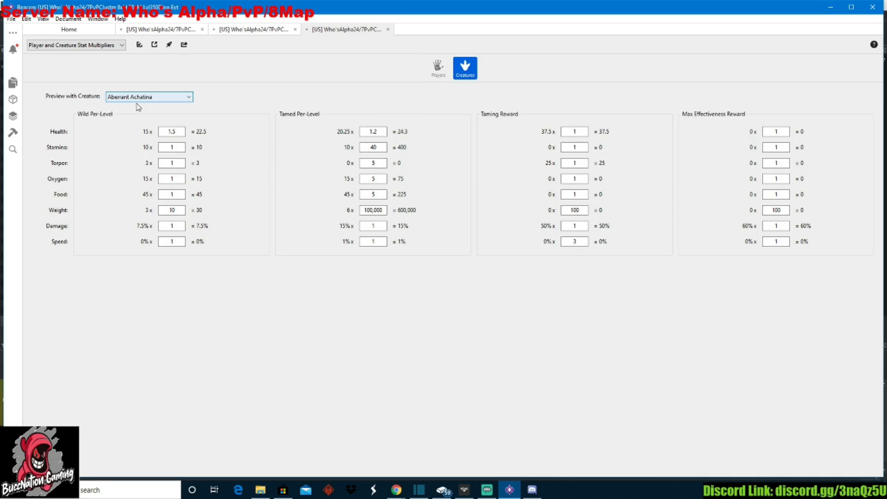
left_click(137, 98)
scroll(164, 220, "down", 20)
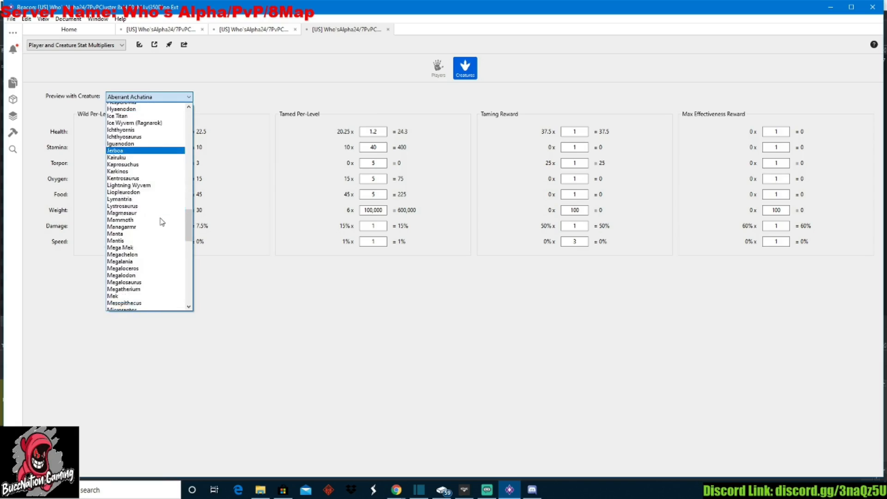
scroll(161, 222, "down", 15)
left_click(151, 222)
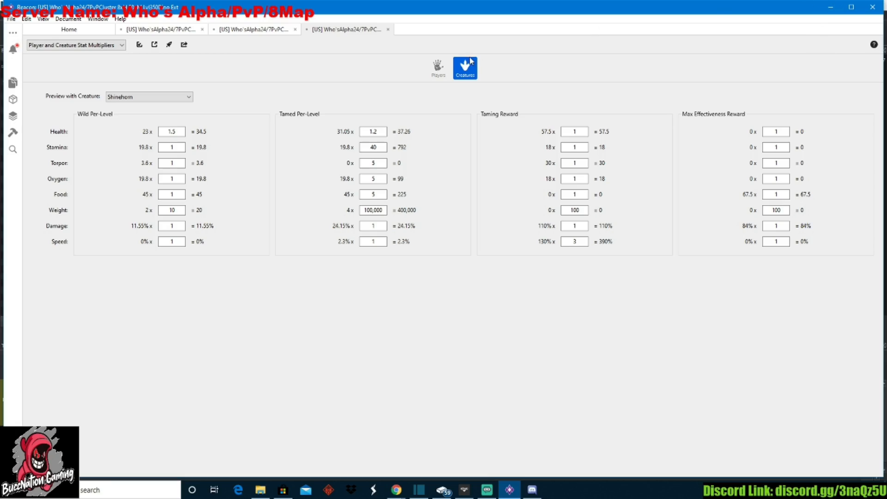
left_click(444, 76)
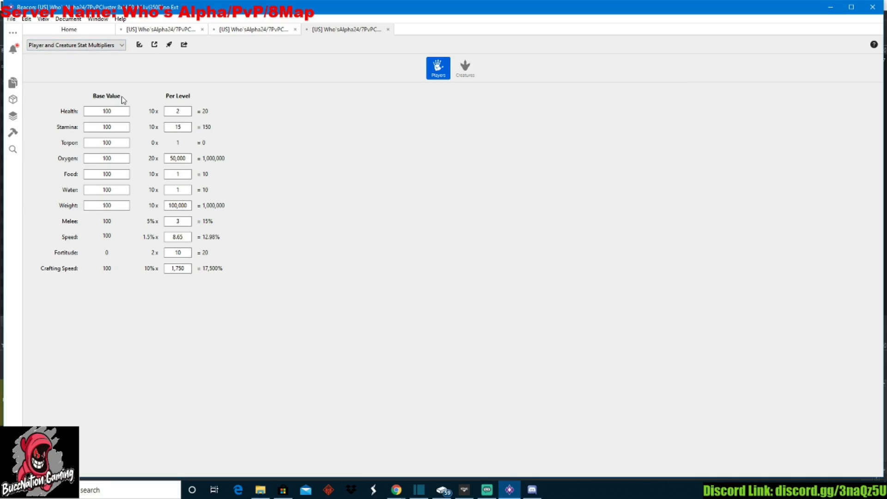
- Show the Day and Night Cycle settings and review the day and night multipliers
left_click(104, 47)
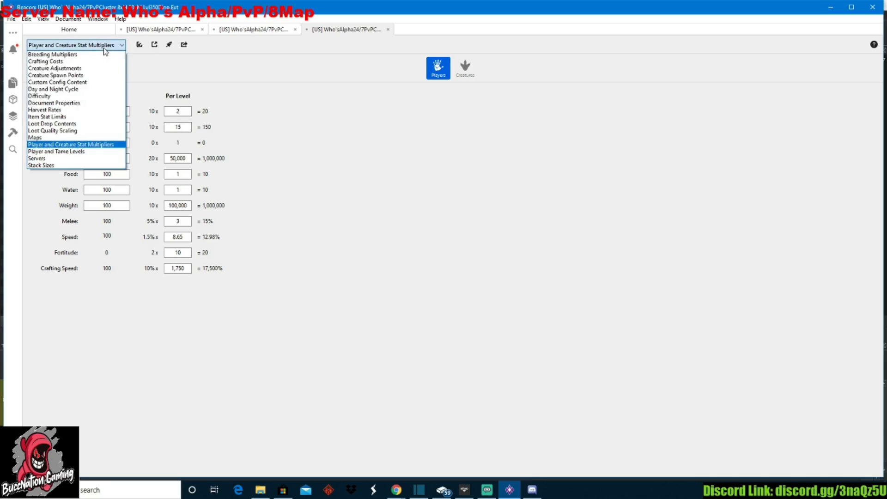
left_click(88, 88)
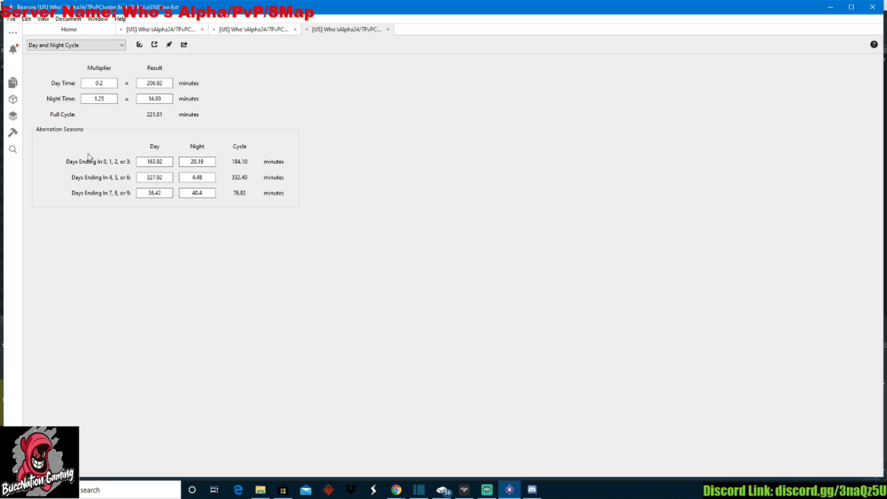
- Examine the Aberration Seasons night lengths and the engram auto-unlock entries in the custom GameUserSettings.ini content
left_click(208, 179)
left_click(209, 193)
left_click(106, 45)
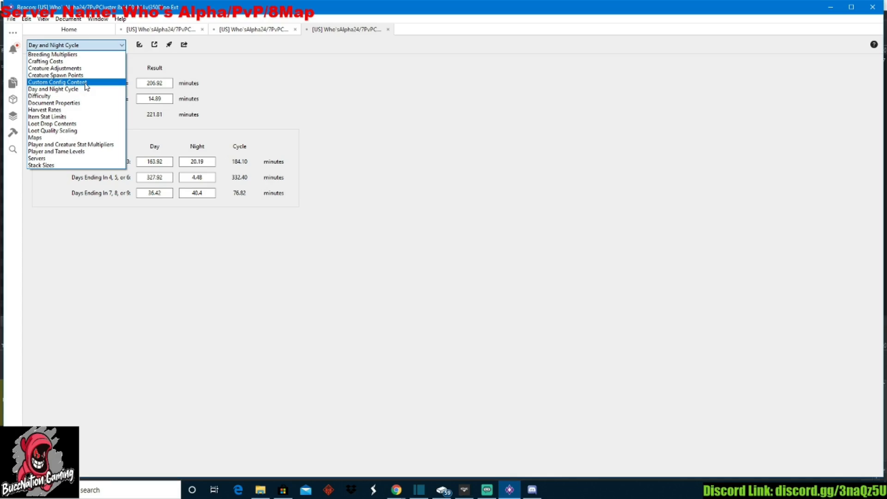
left_click(86, 83)
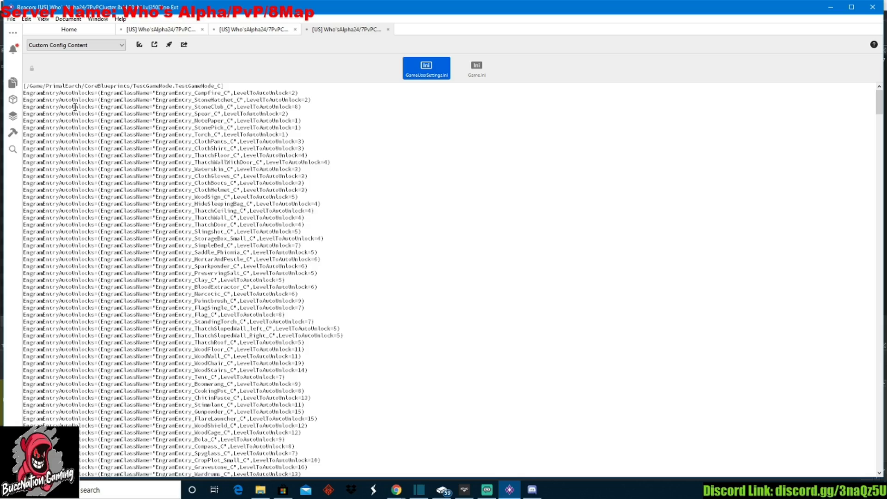
scroll(268, 267, "down", 10)
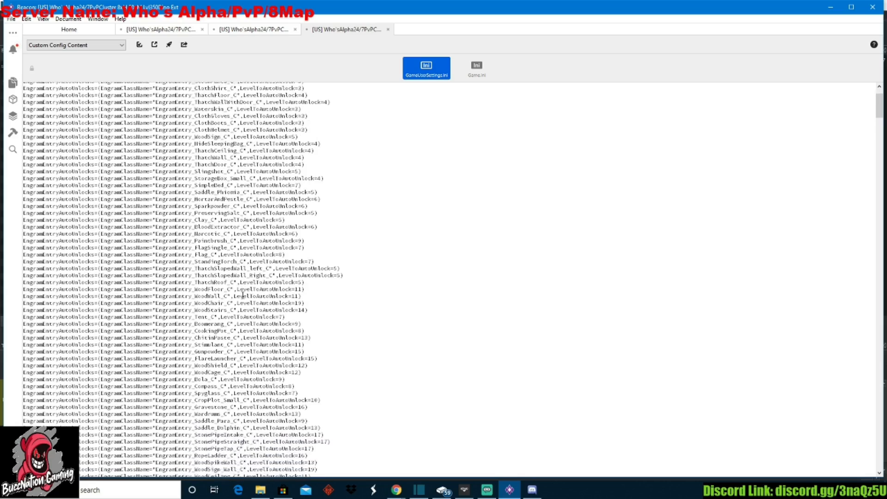
scroll(247, 289, "down", 20)
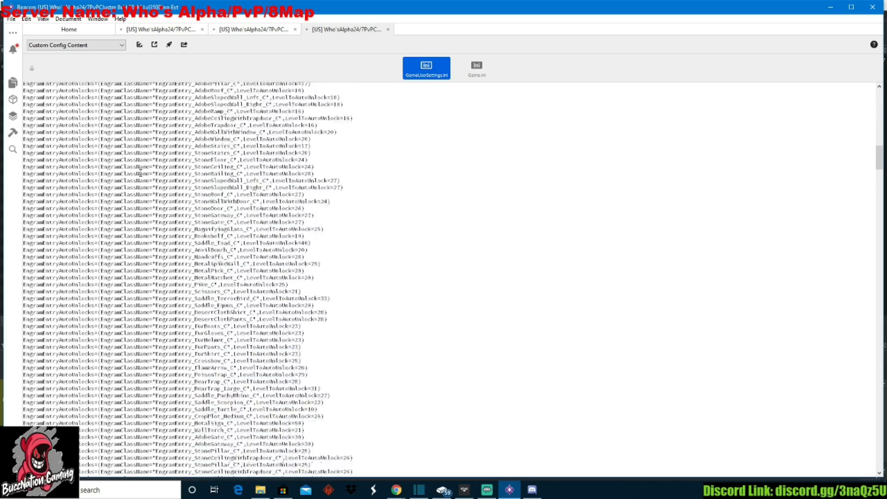
scroll(474, 376, "down", 20)
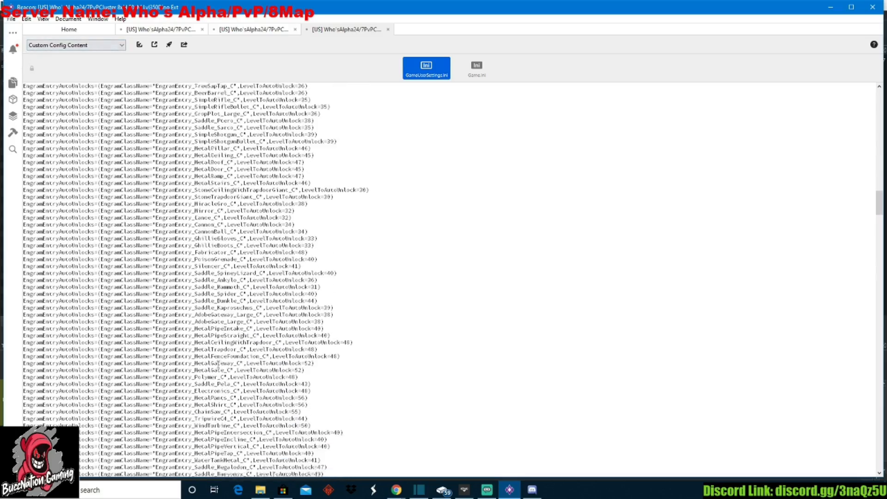
scroll(474, 376, "down", 5)
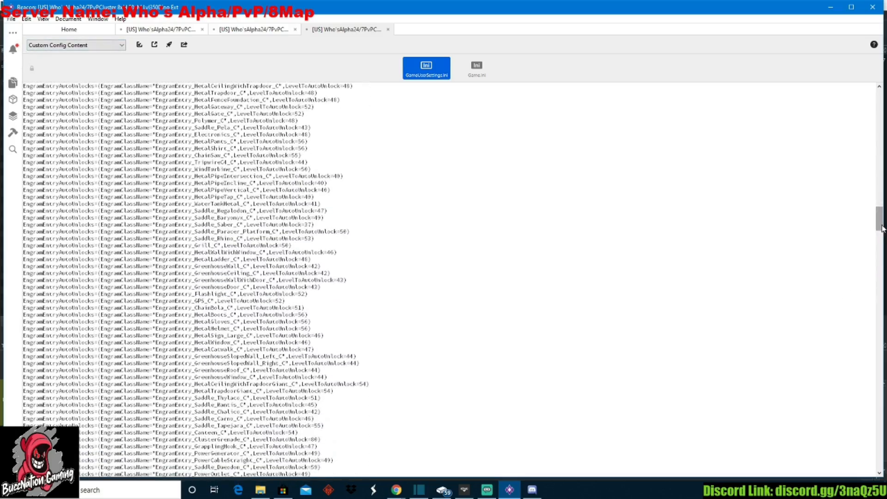
- Add an empty line at the end of the custom GameUserSettings.ini content
left_click_drag(880, 214, 883, 467)
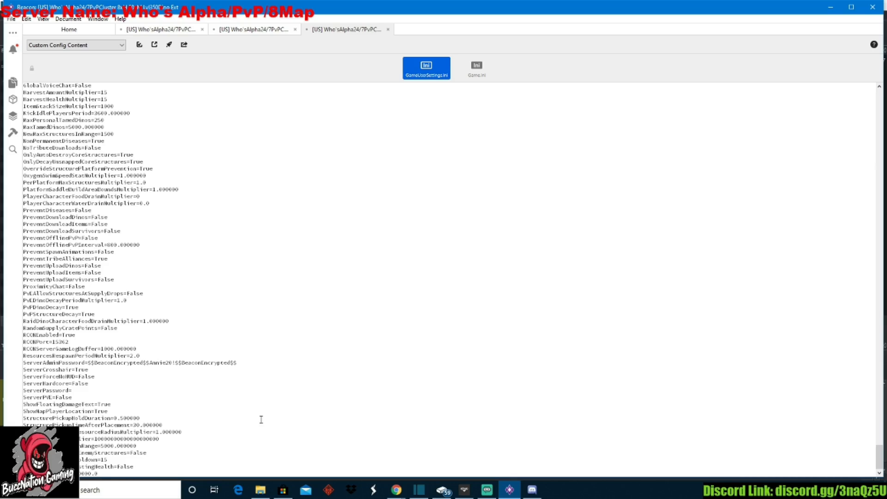
key("ctrl+End")
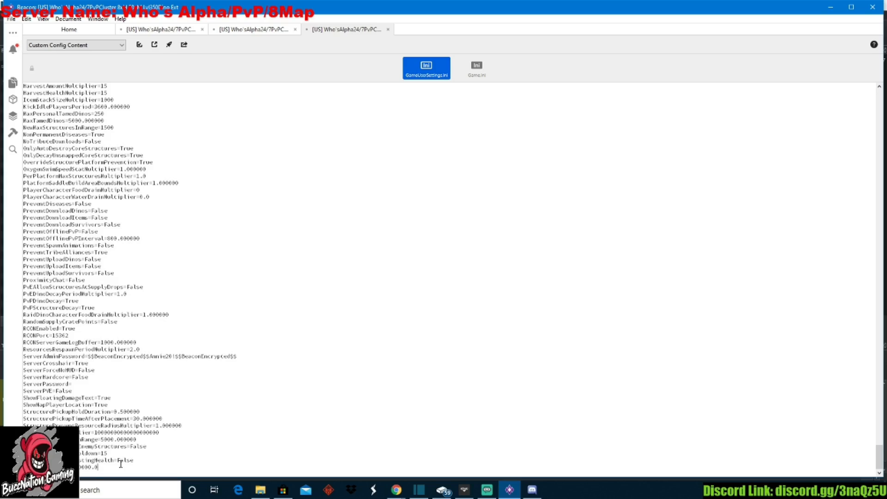
key("Return")
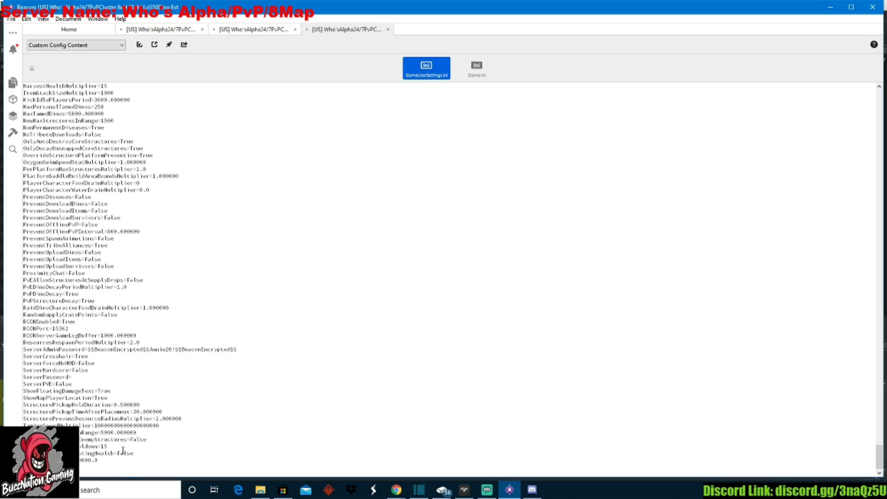
- Review the graphics, session and OverridePlayerLevelEngramPoints entries in the custom GameUserSettings.ini content
scroll(123, 451, "up", 20)
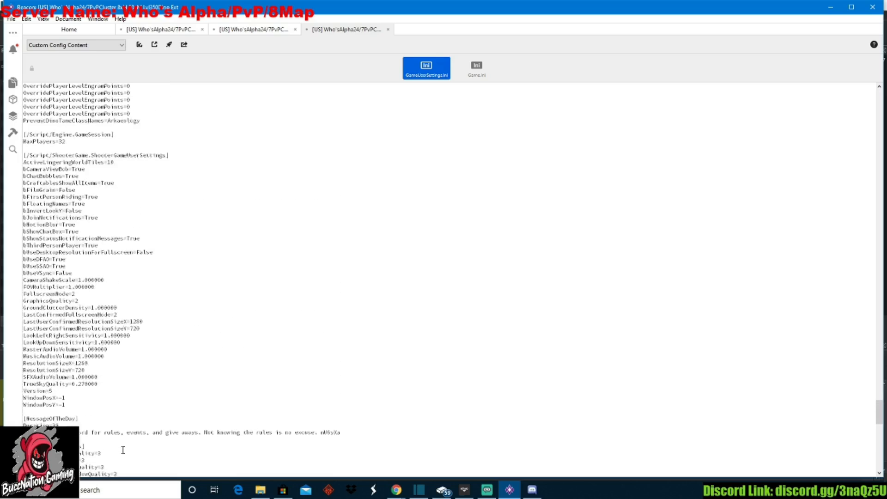
scroll(125, 449, "up", 15)
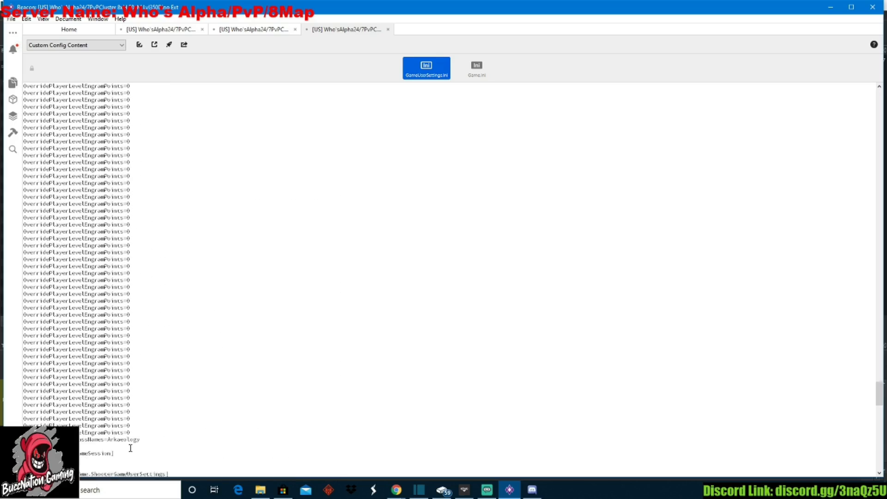
scroll(131, 448, "down", 5)
scroll(130, 448, "up", 7)
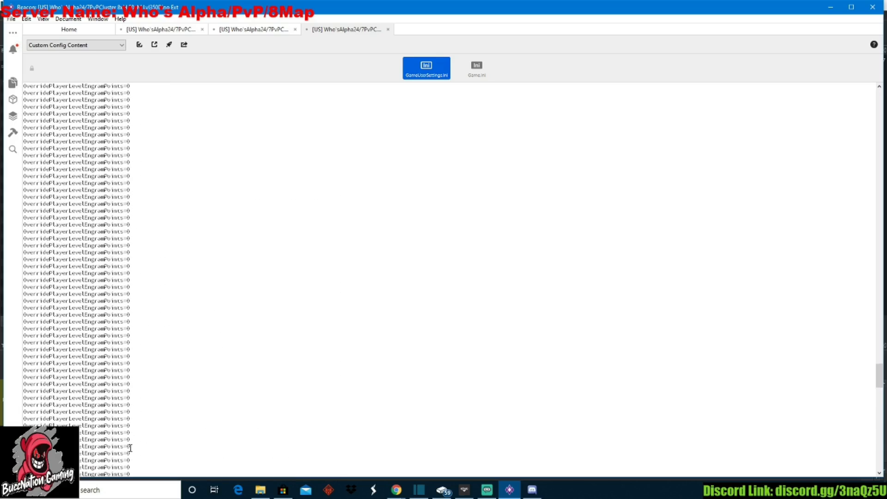
scroll(131, 448, "down", 3)
- Show the Crafting Costs settings and view the resources required for Gunpowder
left_click(49, 47)
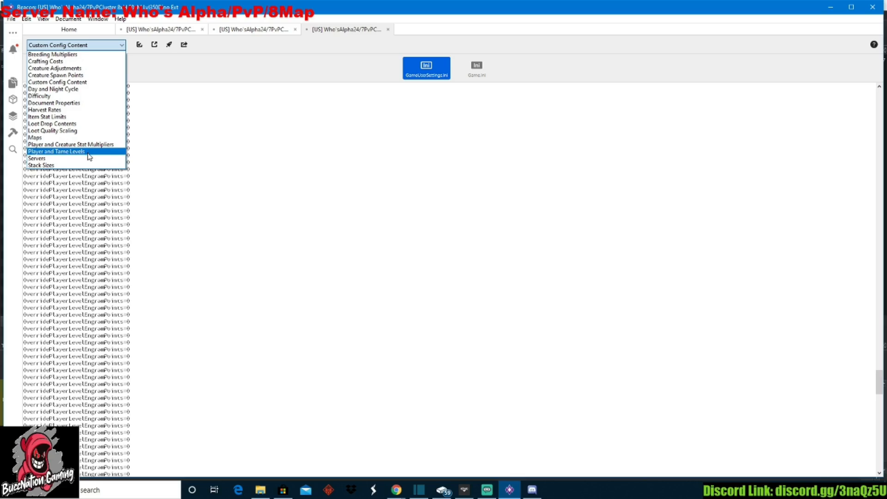
left_click(62, 63)
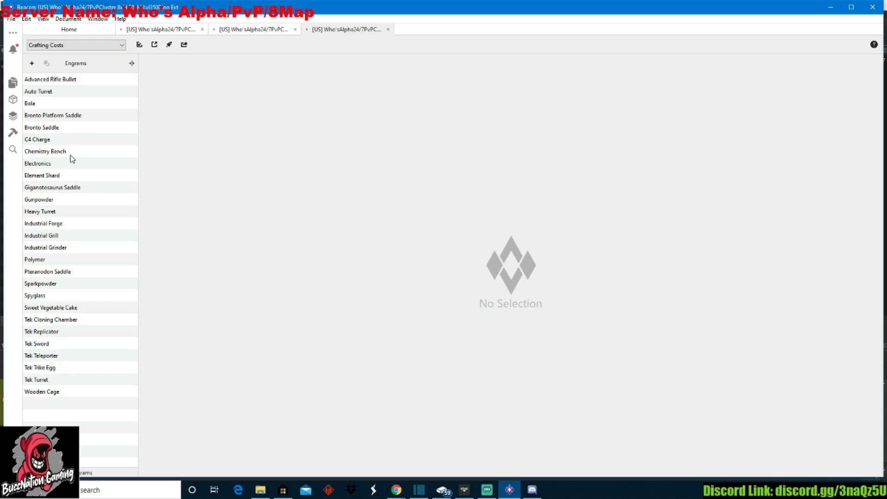
left_click(48, 203)
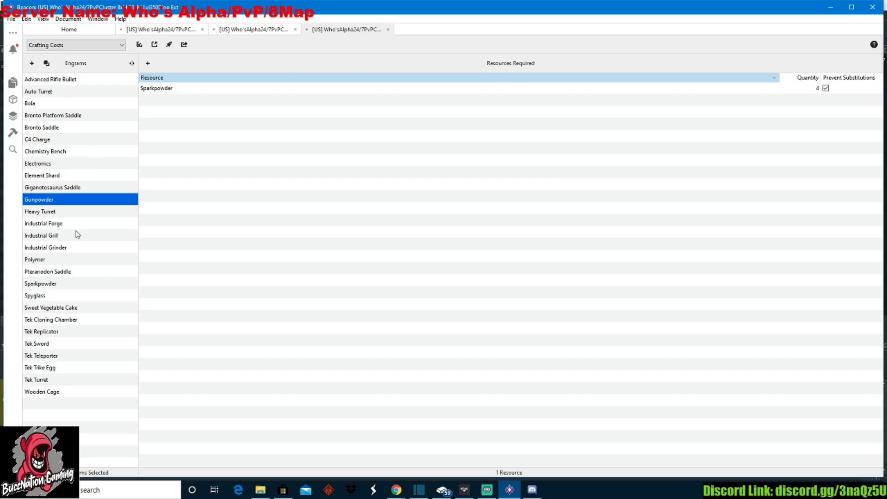
- In the Stack Sizes settings, set the Auto Turret stack size override to 5000
left_click(54, 47)
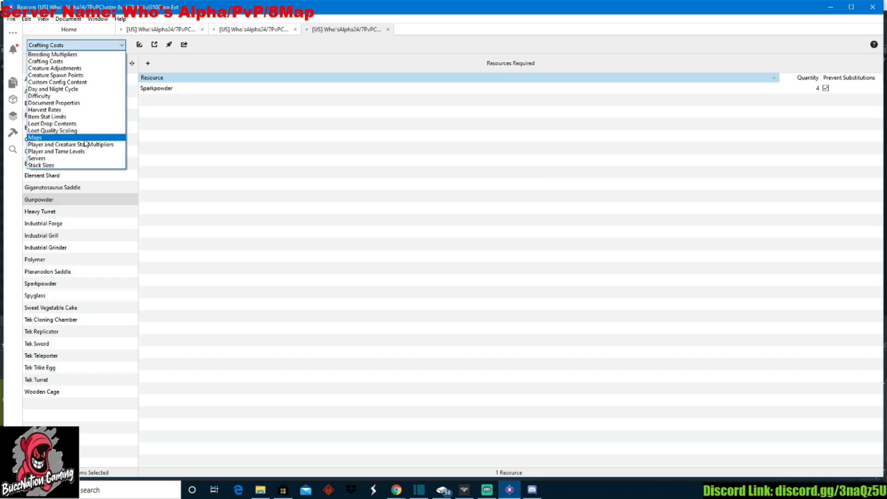
left_click(109, 165)
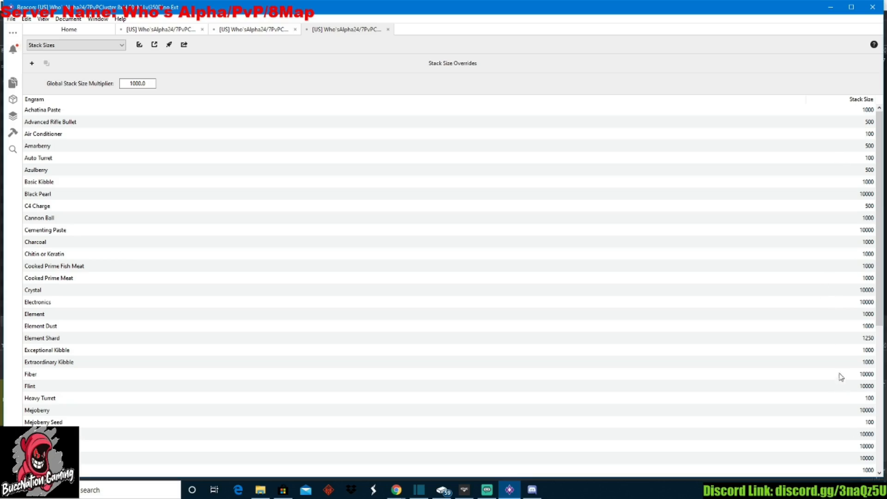
left_click(875, 158)
double_click(874, 158)
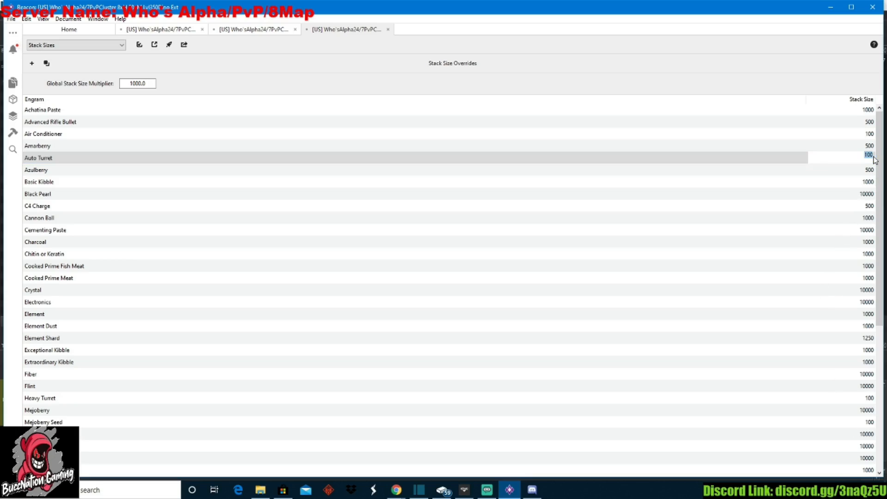
key("BackSpace")
type("1000")
key("BackSpace")
key("BackSpace")
type("500")
left_click(798, 204)
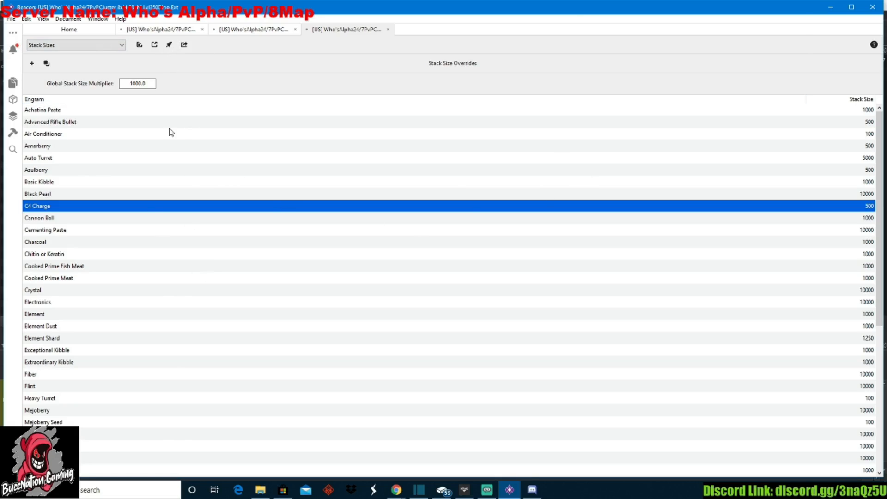
- Review the Maps selection and the Difficulty settings with the maximum creature level
left_click(78, 44)
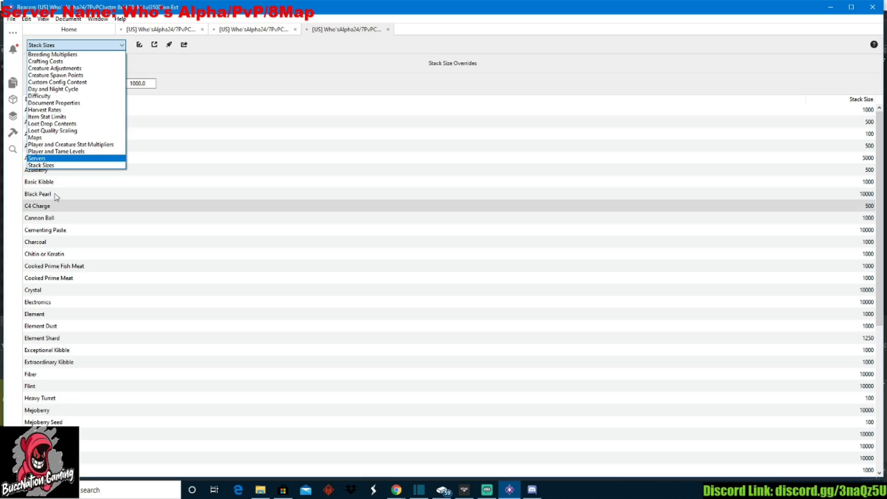
left_click(35, 137)
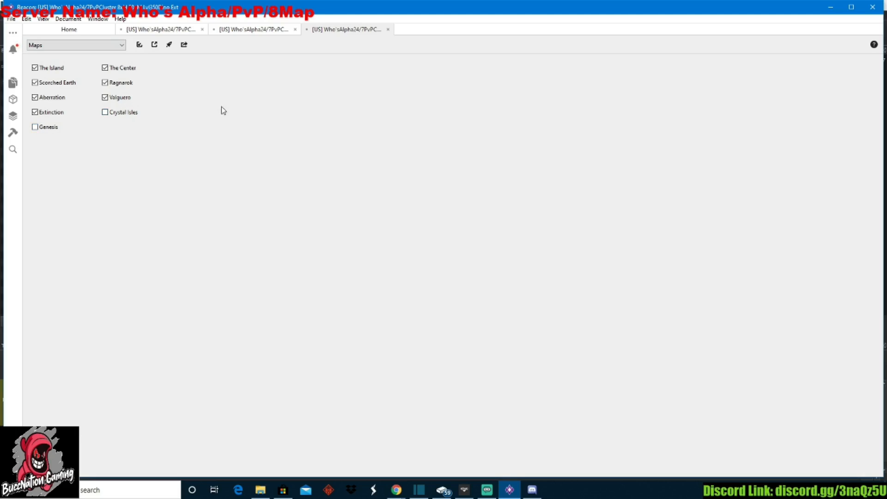
left_click(97, 46)
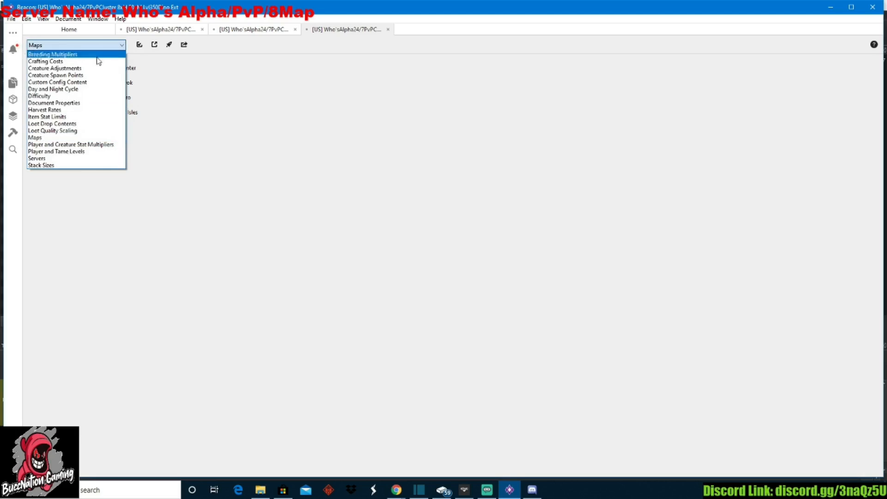
left_click(69, 96)
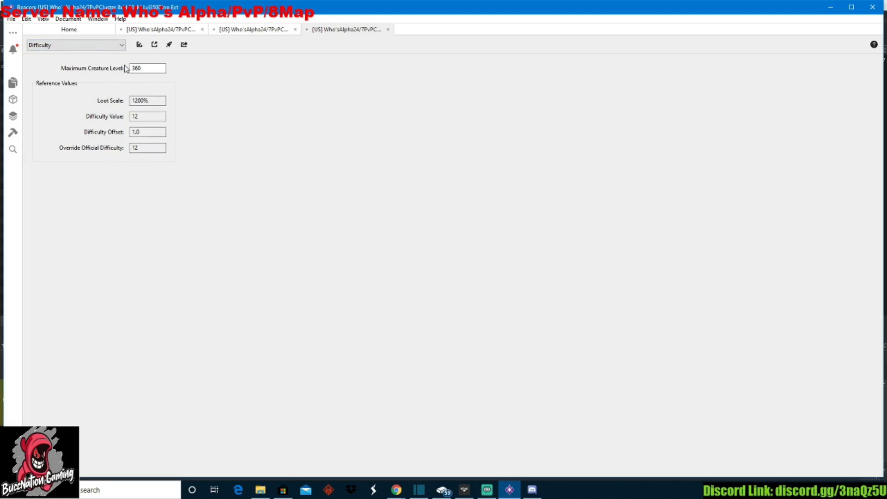
left_click(82, 48)
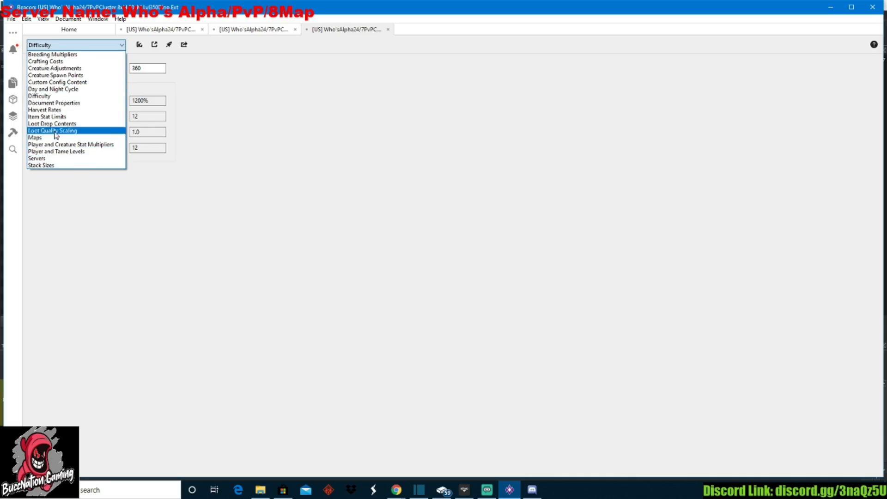
left_click(339, 204)
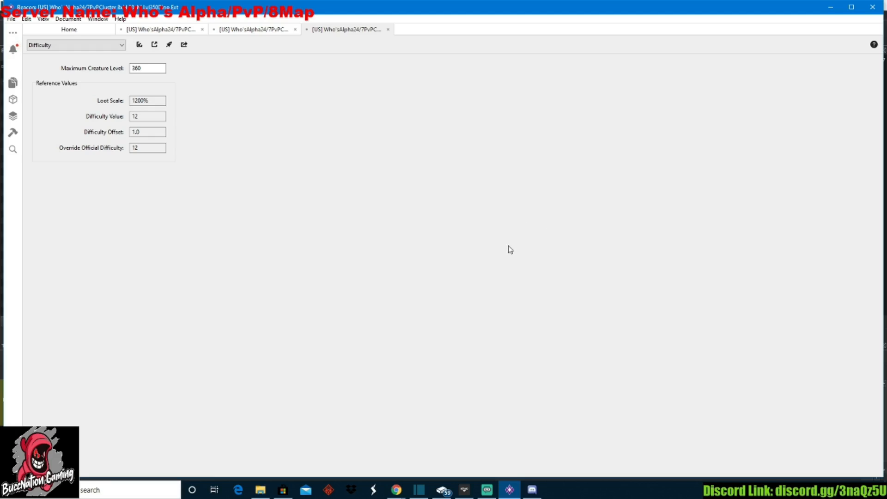
left_click(71, 46)
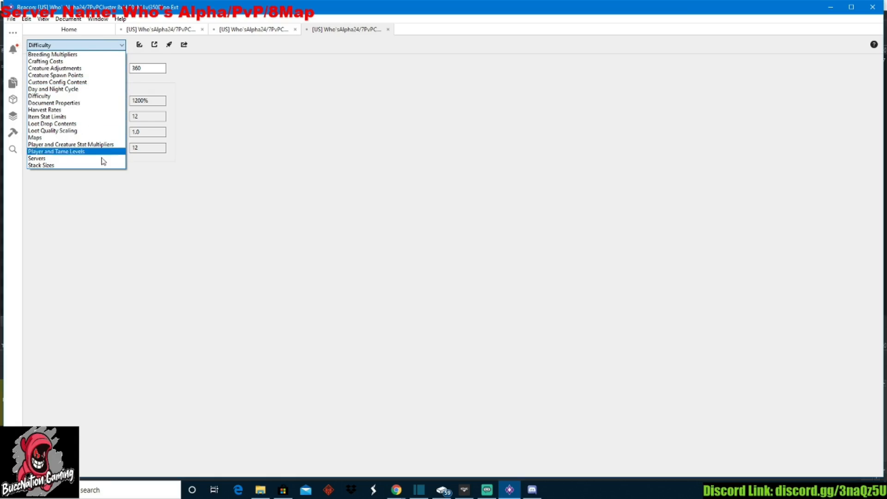
left_click(310, 170)
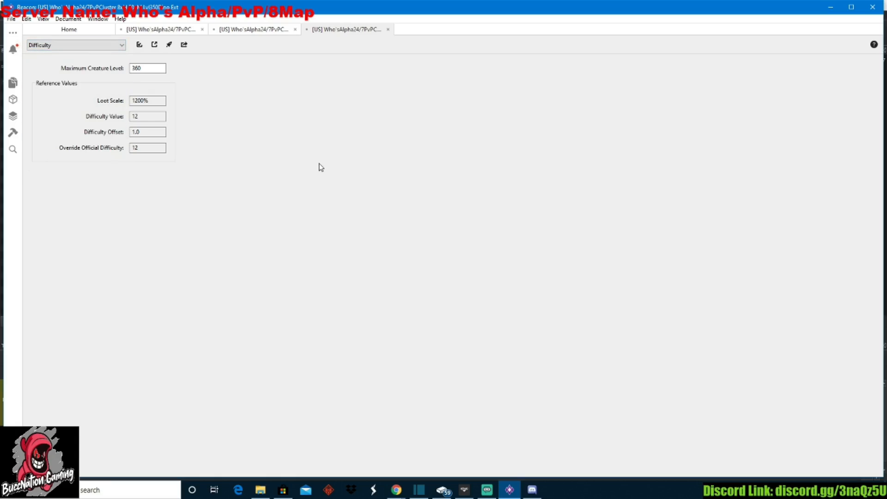